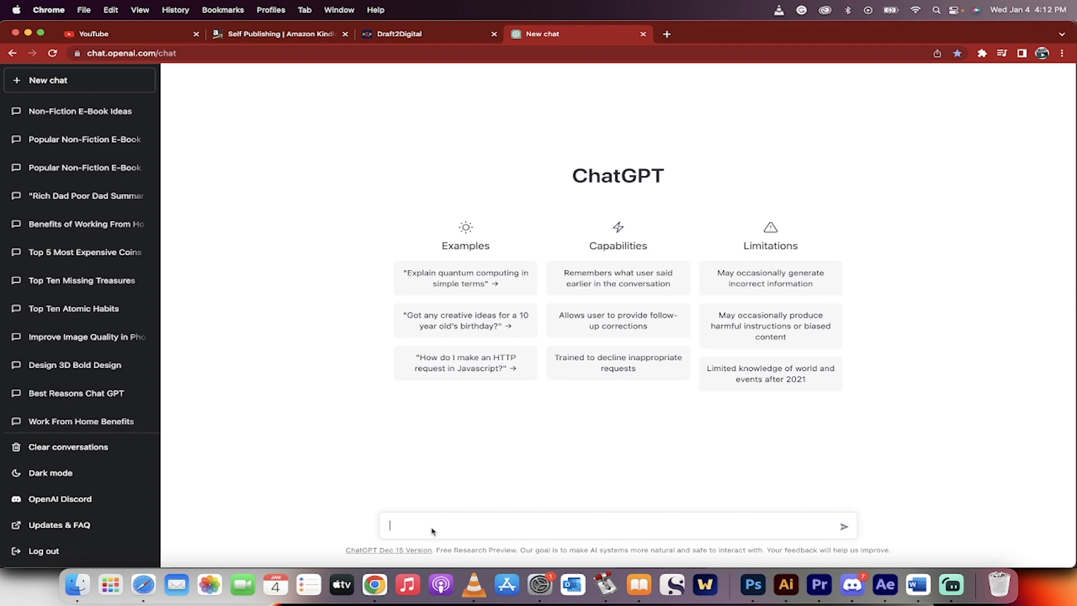
Step: Ask for "give me ten ideas for non fiction e books", and follow up with "give me sub categories for #4"
type("give me ten ideas for non fiction ")
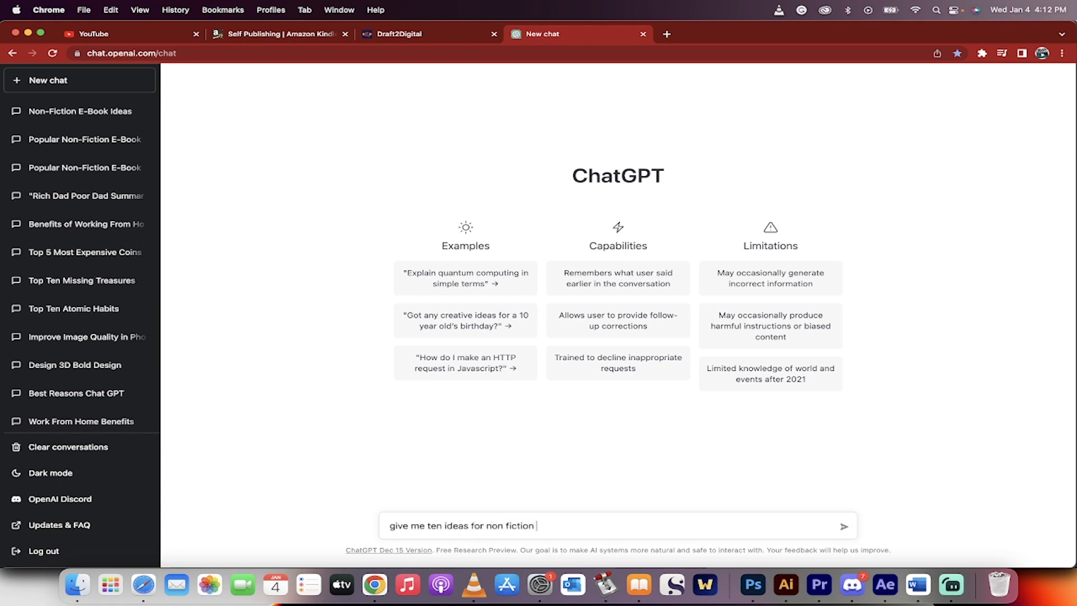
type("e books")
key("Return")
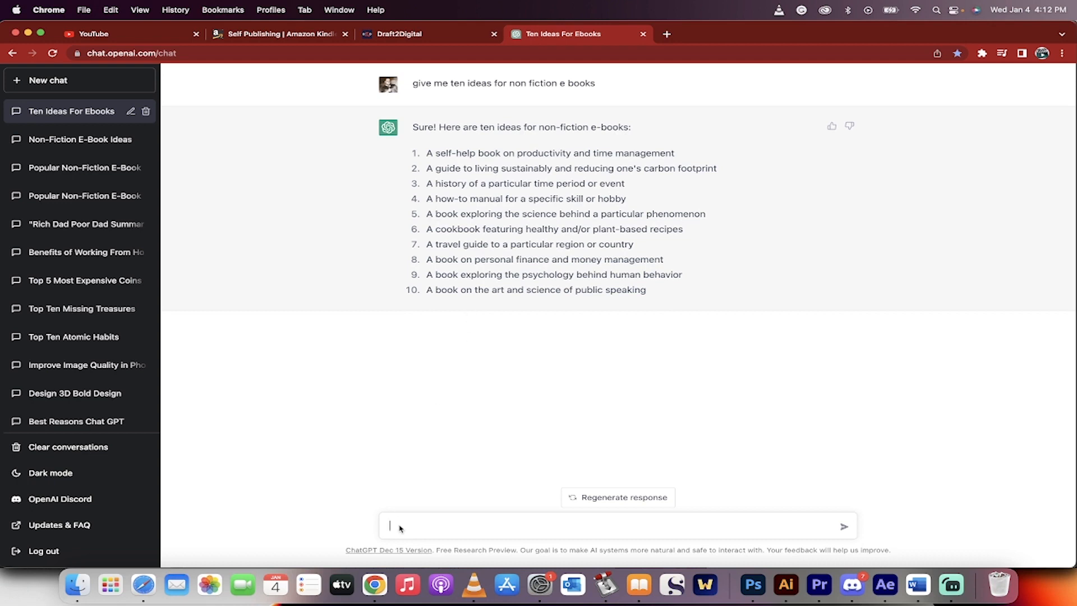
type("give me sub categories for #4")
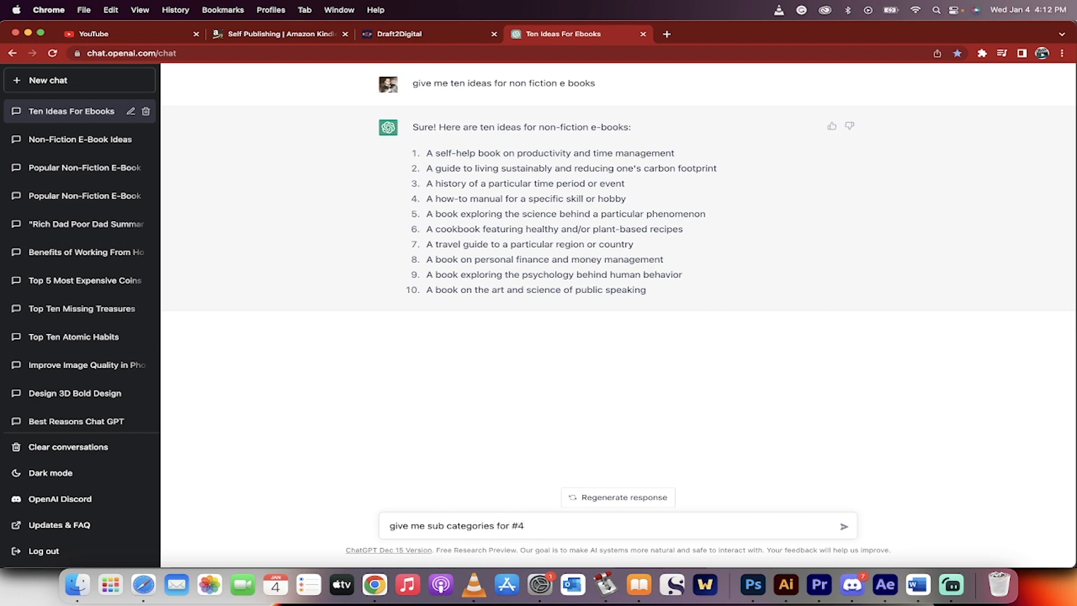
key("Return")
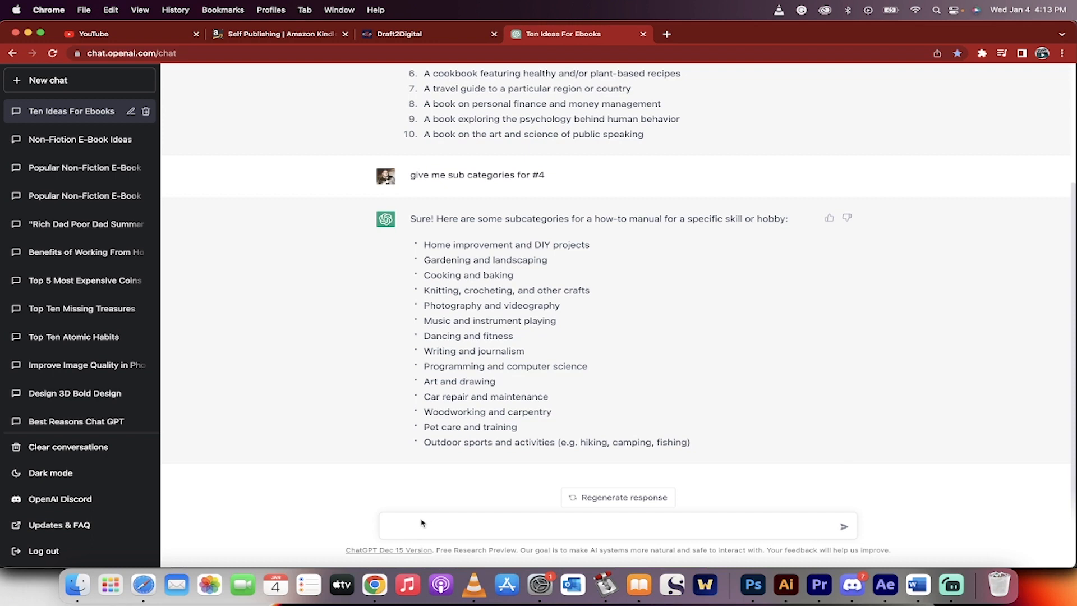
Step: Send the prompt "give me ideas for photography and videography"
type("e")
type("give me ideas for ")
type("photography and vi")
type("deography")
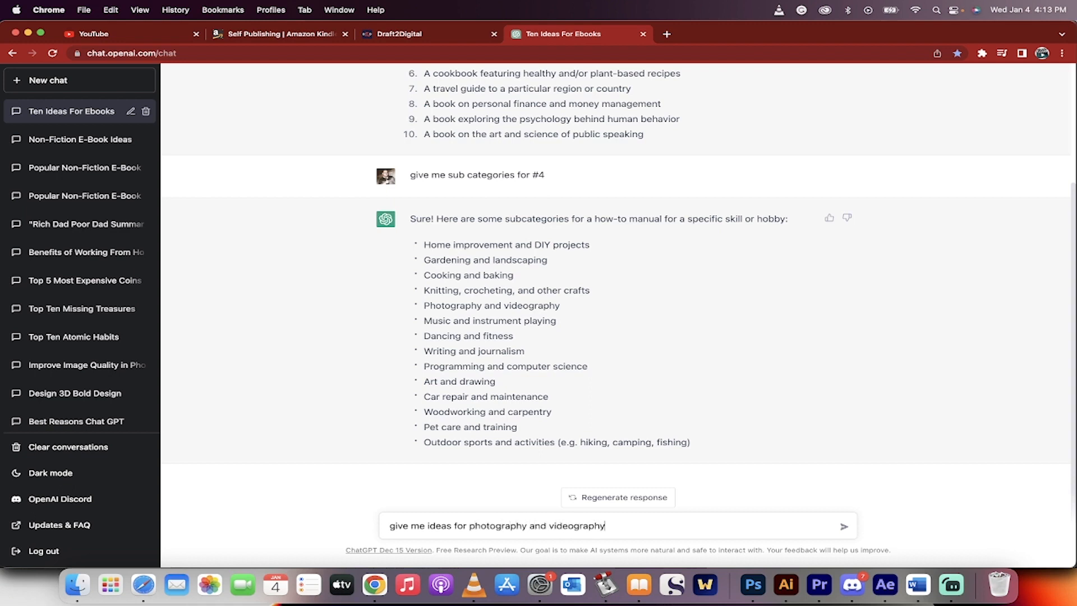
key("Return")
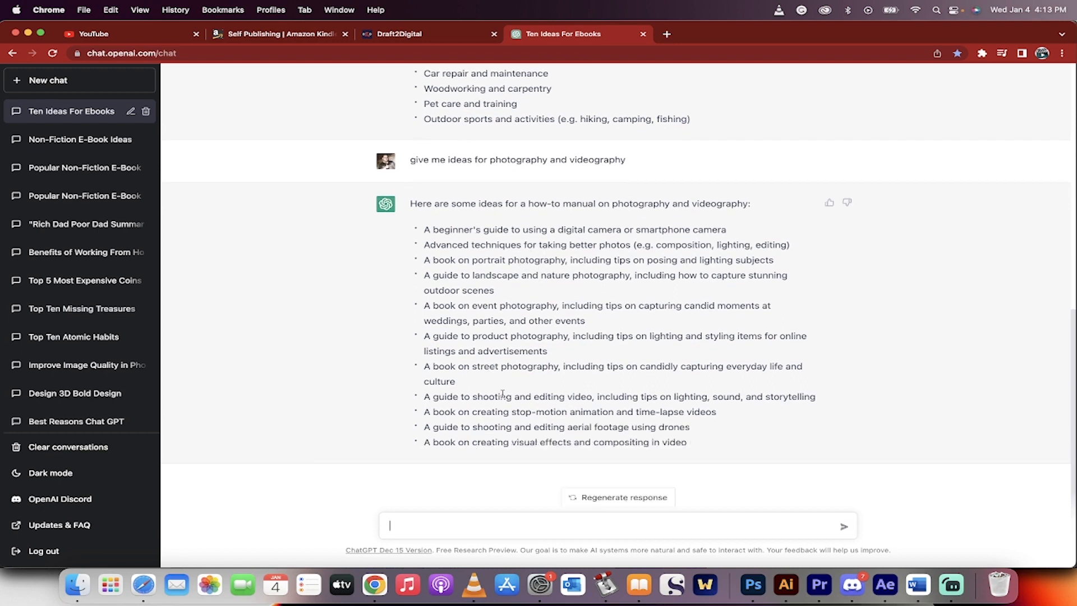
Step: Send the prompt "Write an outline for a beginners guide to a smartphone camera for videography"
type("write an outline for a begin")
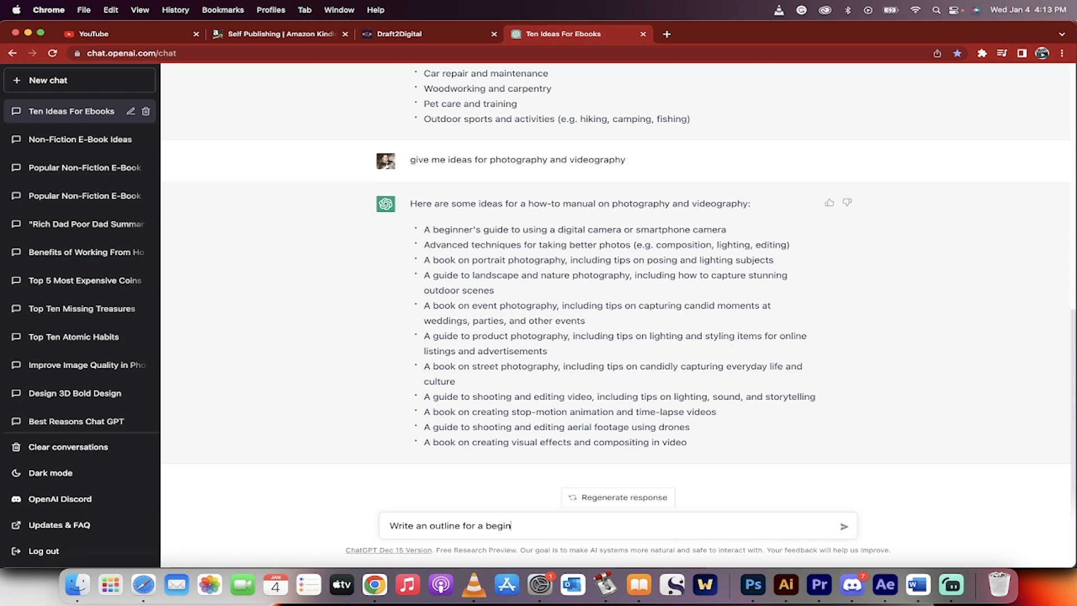
type("ners guide to a smarp")
key("BackSpace")
type("tphone camera for videography")
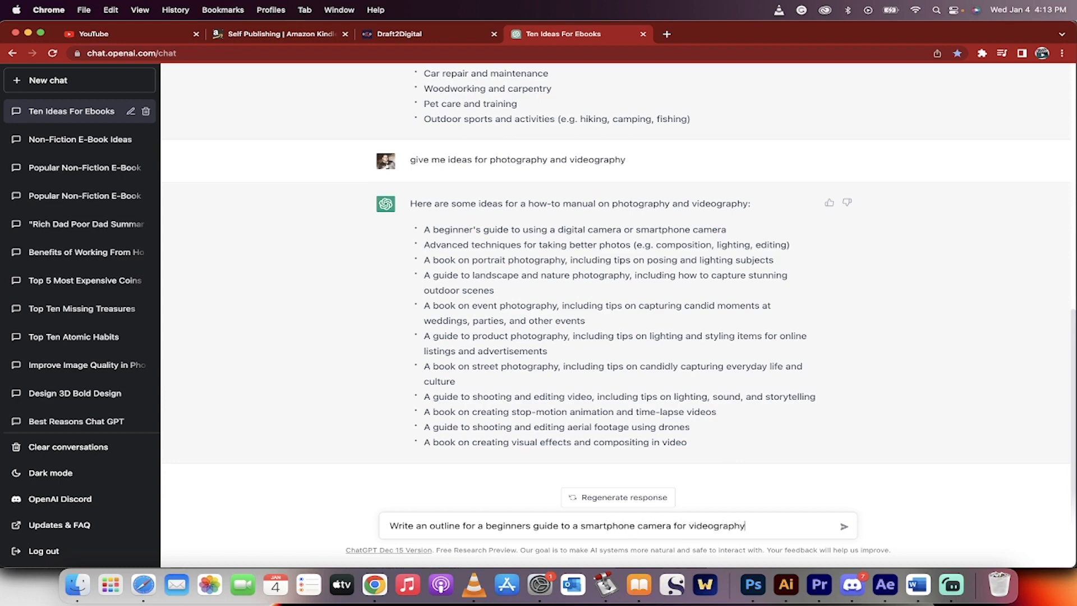
key("Return")
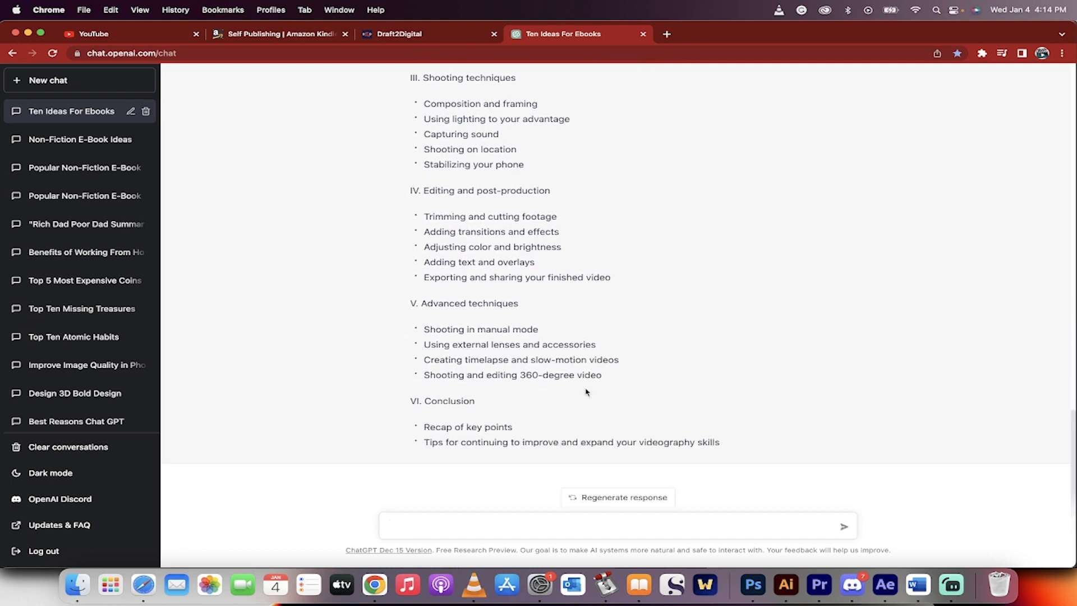
Step: Copy the entire generated outline, from the Introduction heading through the last Conclusion bullet
scroll(586, 391, "up", 5)
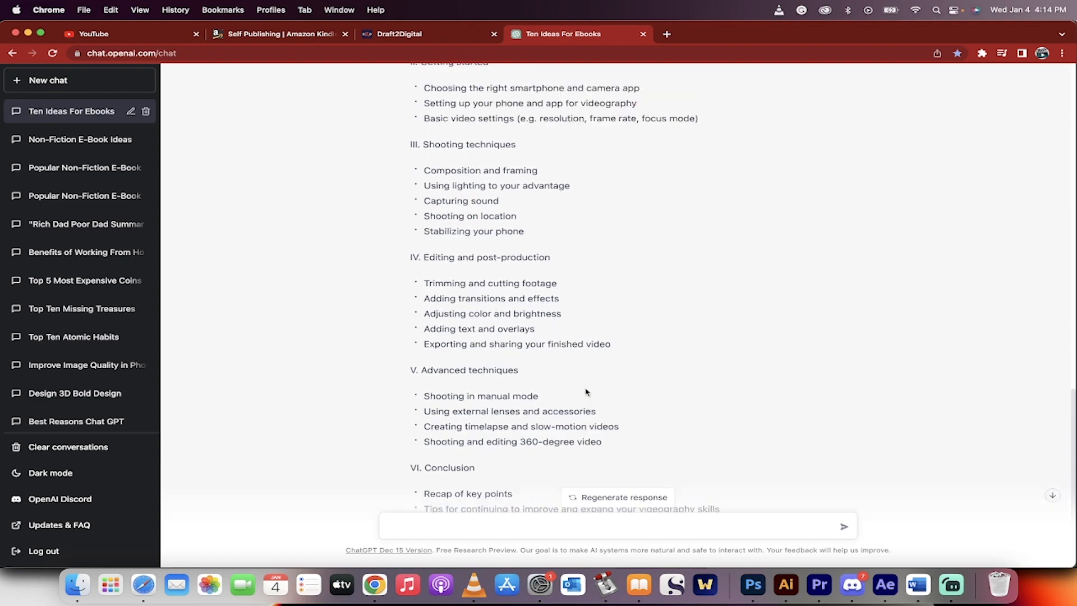
scroll(586, 391, "up", 2)
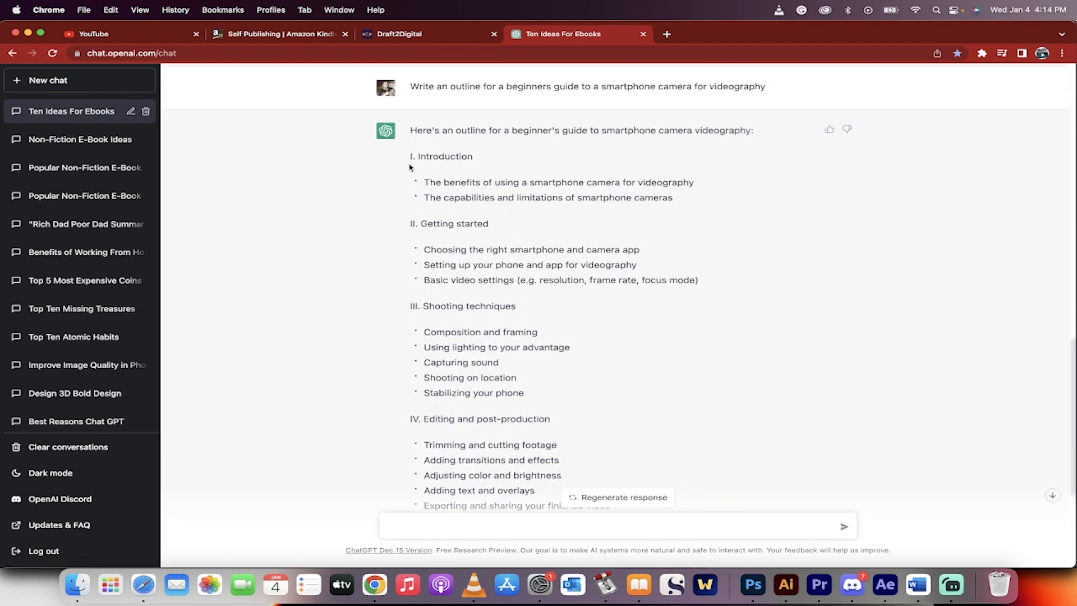
left_click_drag(409, 159, 695, 183)
scroll(413, 216, "down", 7)
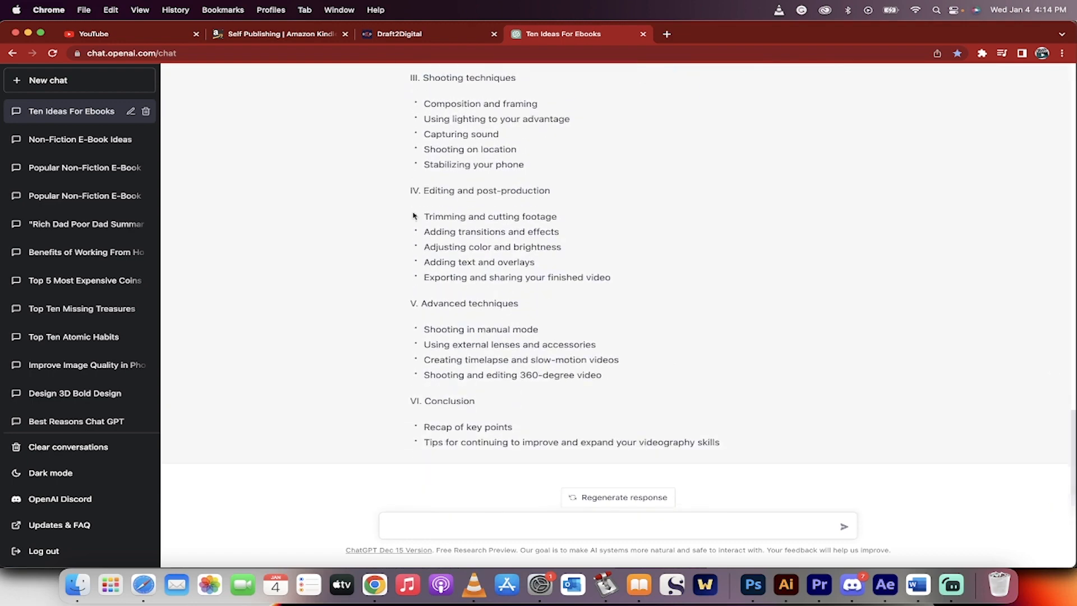
left_click_drag(721, 444, 727, 450)
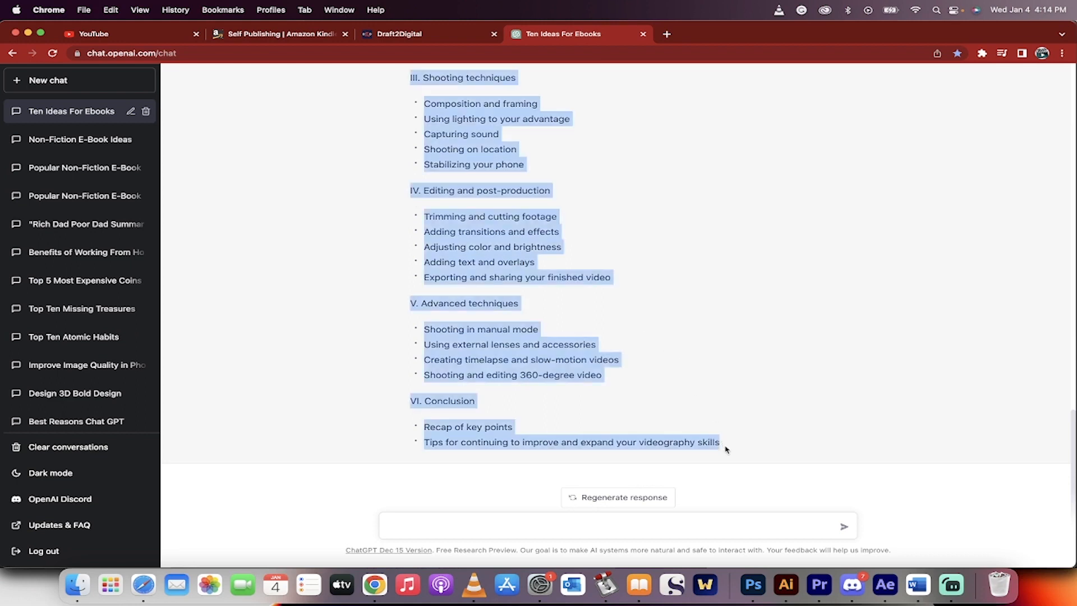
key("super+c")
Step: Switch to Word and paste the copied outline into the blank document
left_click(918, 587)
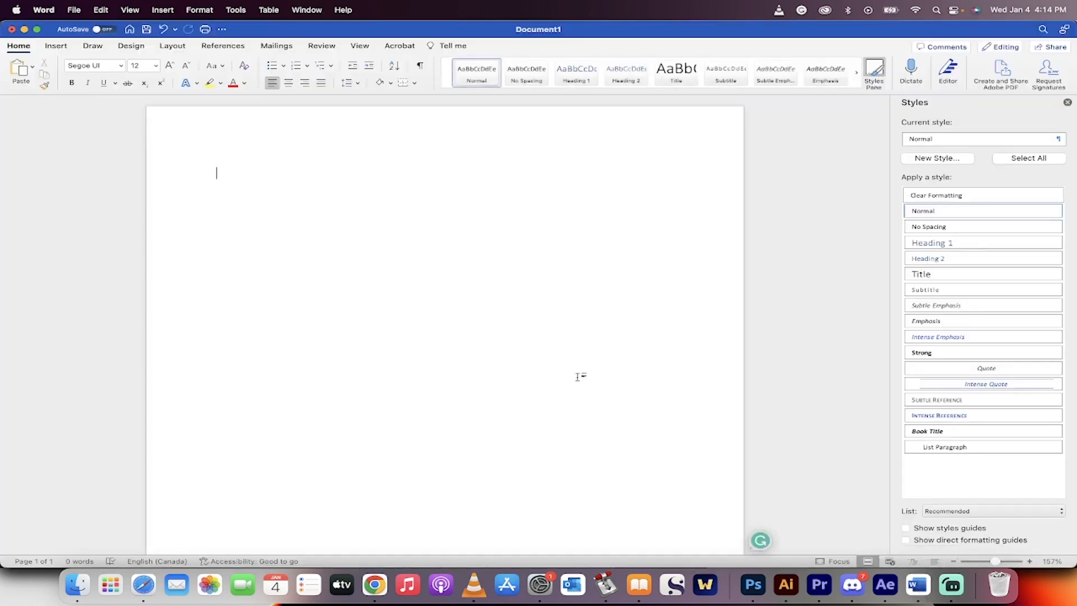
left_click(217, 167)
key("super+v")
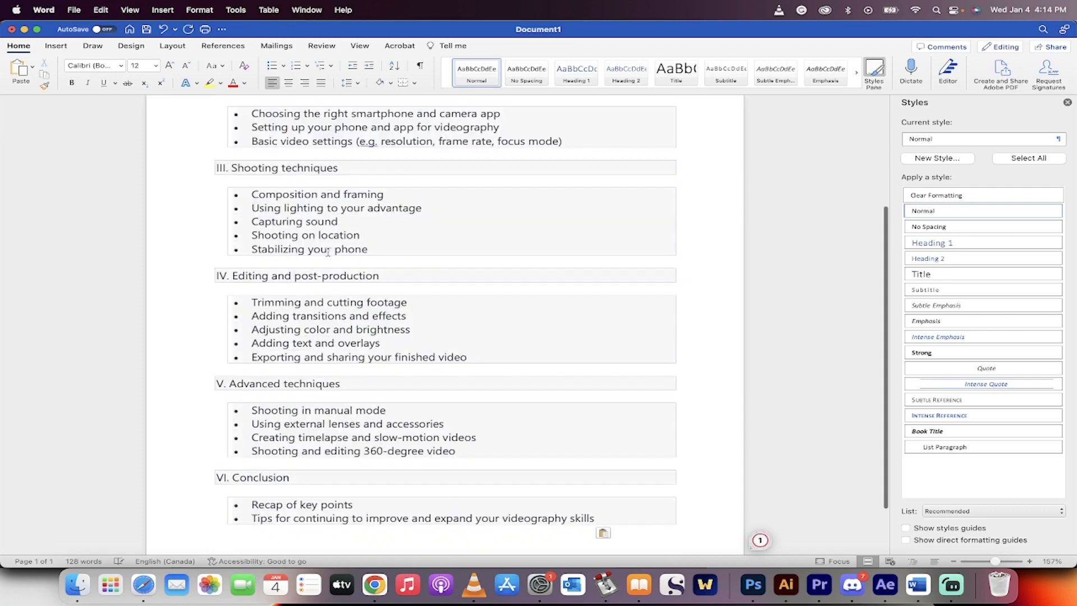
scroll(328, 250, "up", 5)
scroll(329, 255, "down", 3)
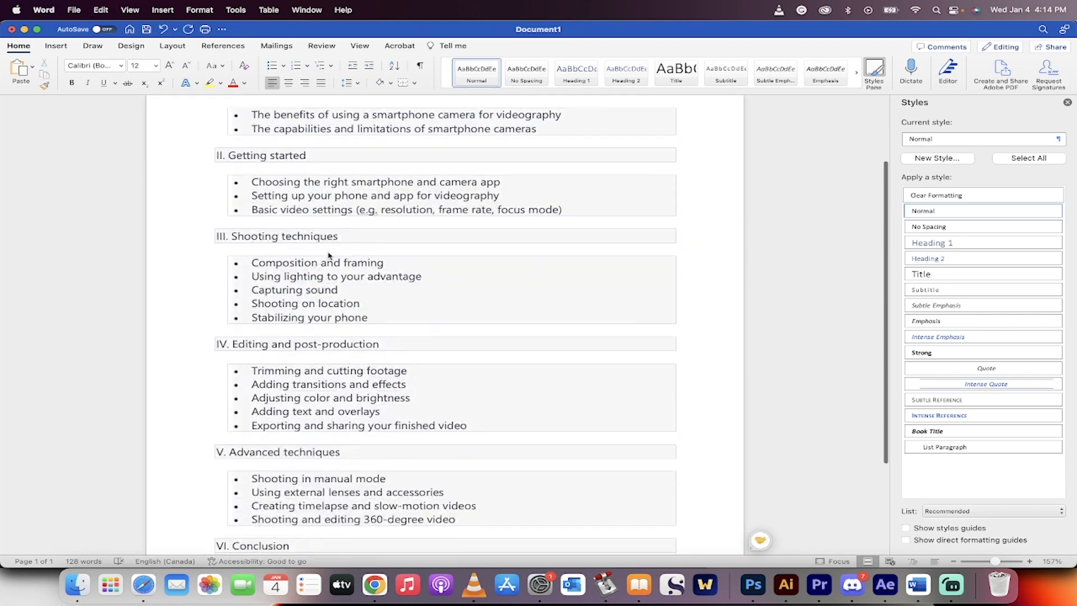
scroll(328, 255, "down", 4)
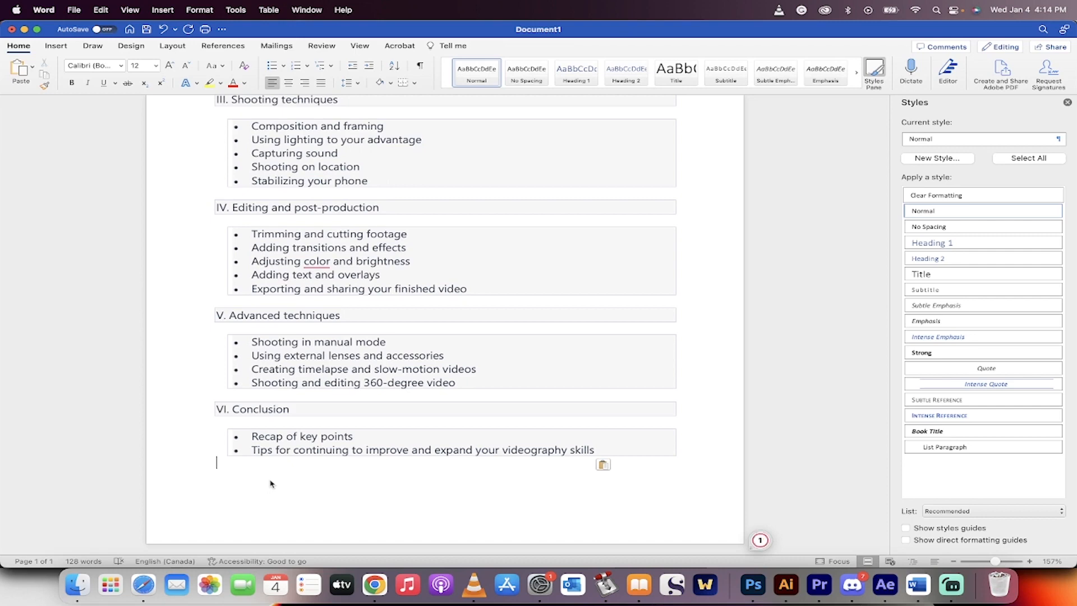
Step: Insert a page break after the outline to start a new page
key("super+Return")
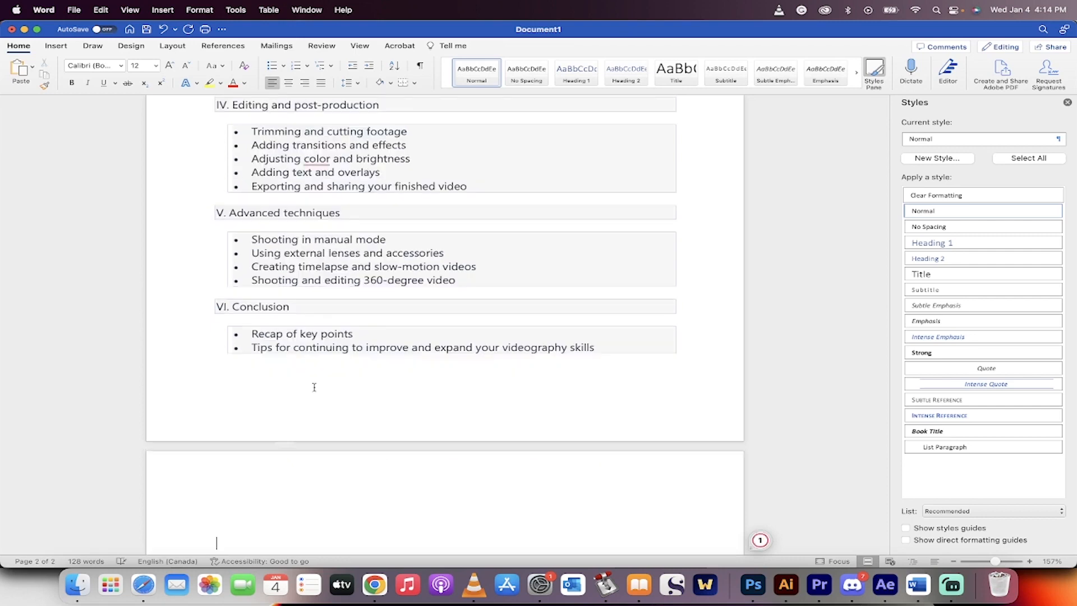
scroll(317, 384, "up", 5)
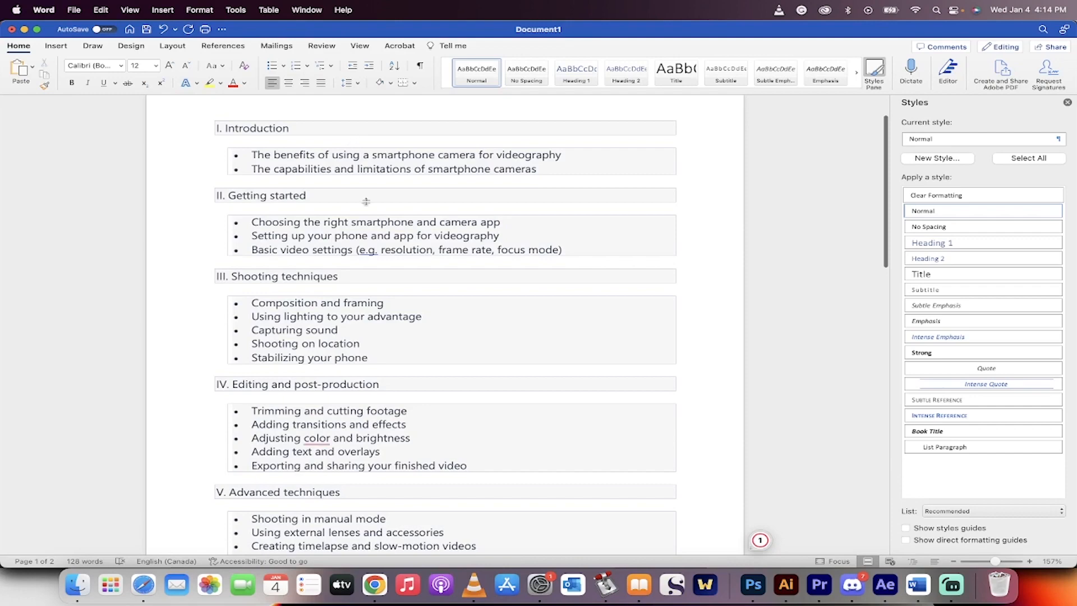
scroll(350, 141, "down", 10)
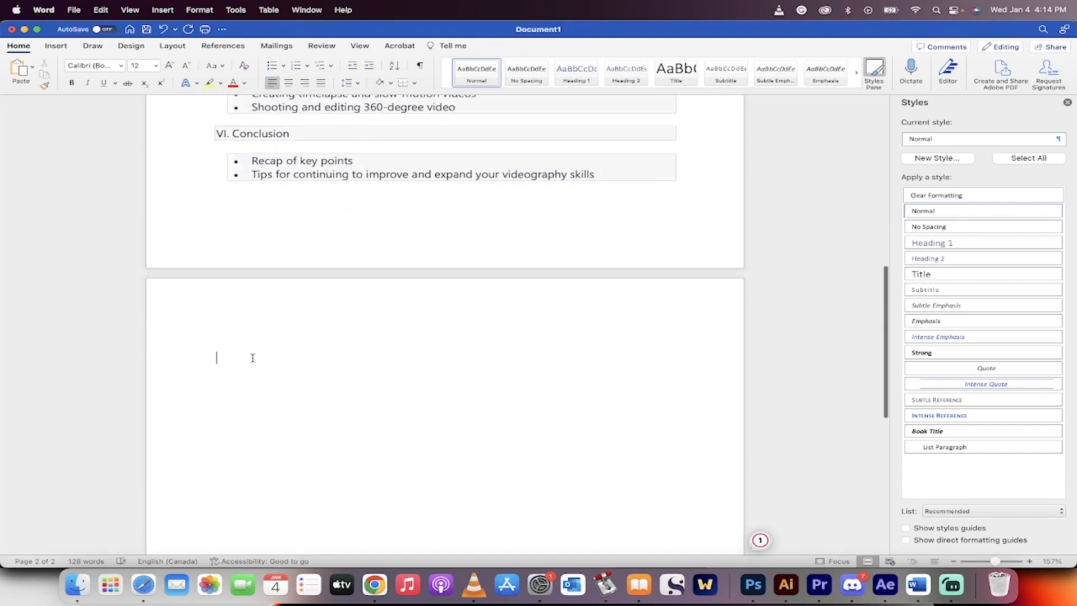
scroll(253, 357, "up", 10)
scroll(255, 370, "down", 10)
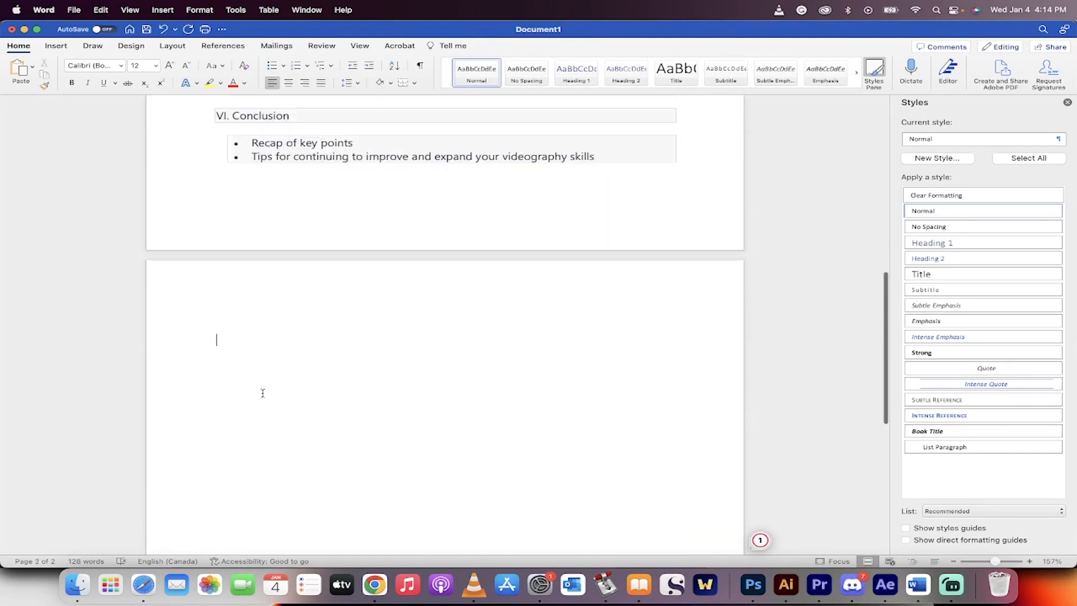
Step: Enter the heading "Introduction" at the start of the second page
type("Introdudction")
key("BackSpace")
key("BackSpace")
key("BackSpace")
key("BackSpace")
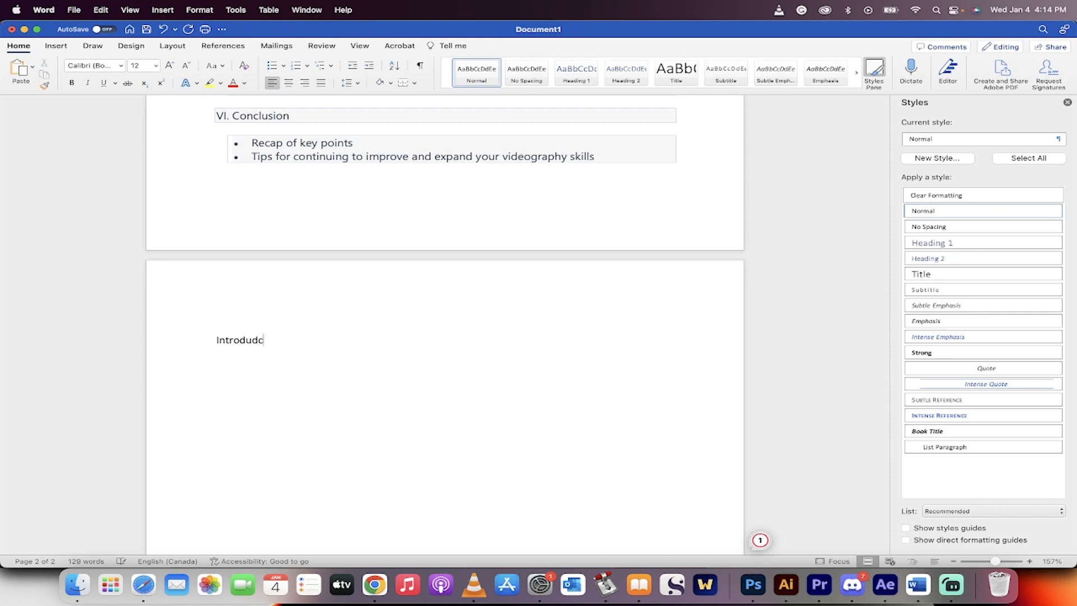
type("tion")
Step: Copy the outline bullet "The benefits of using a smartphone camera for videography" and paste it into the ChatGPT prompt in Chrome
scroll(395, 317, "up", 15)
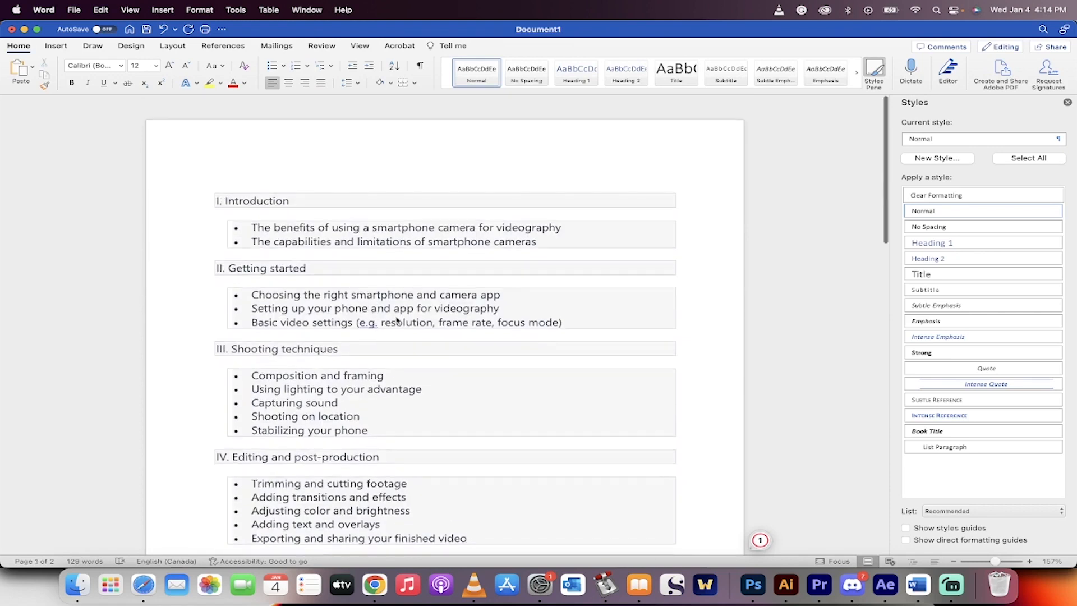
left_click_drag(252, 213, 562, 208)
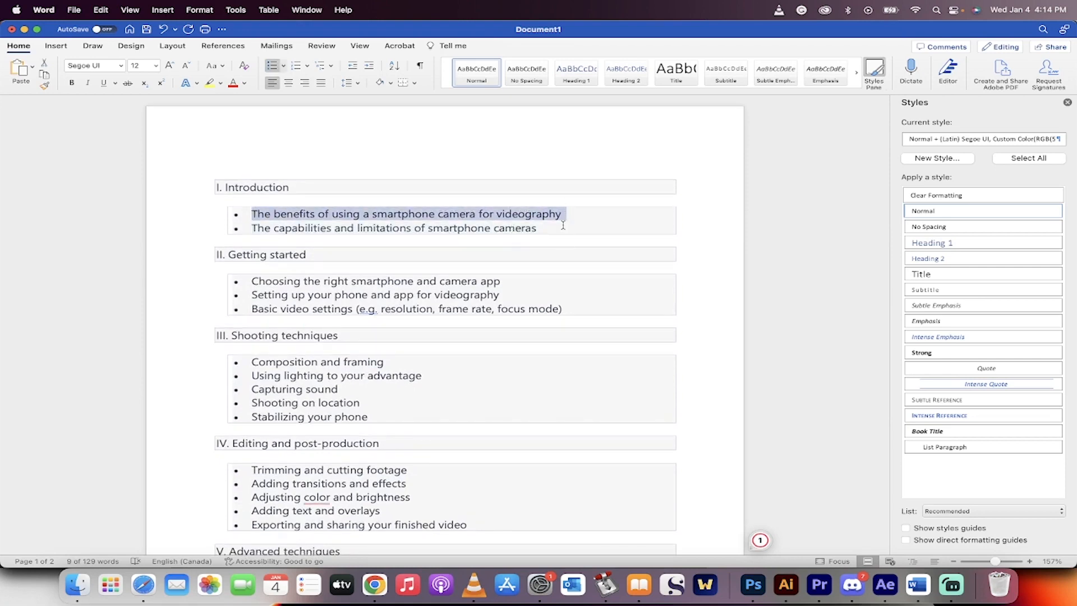
key("super+c")
key("super+Tab")
left_click(448, 531)
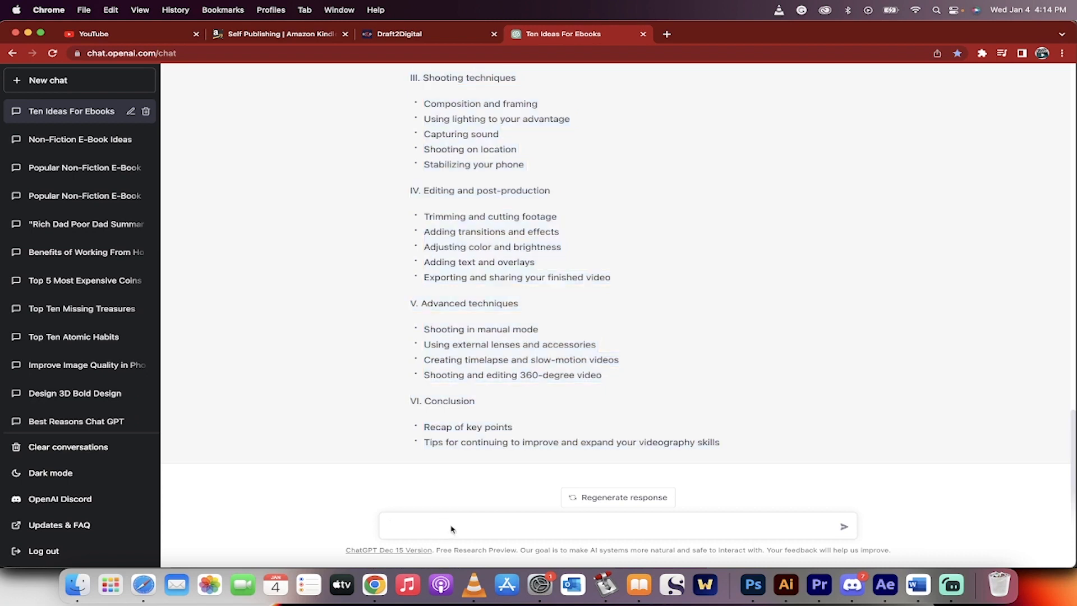
key("super+v")
Step: Remove the bullet mark from the pasted prompt, append "detailed explanation" and send it
left_click_drag(400, 526, 352, 530)
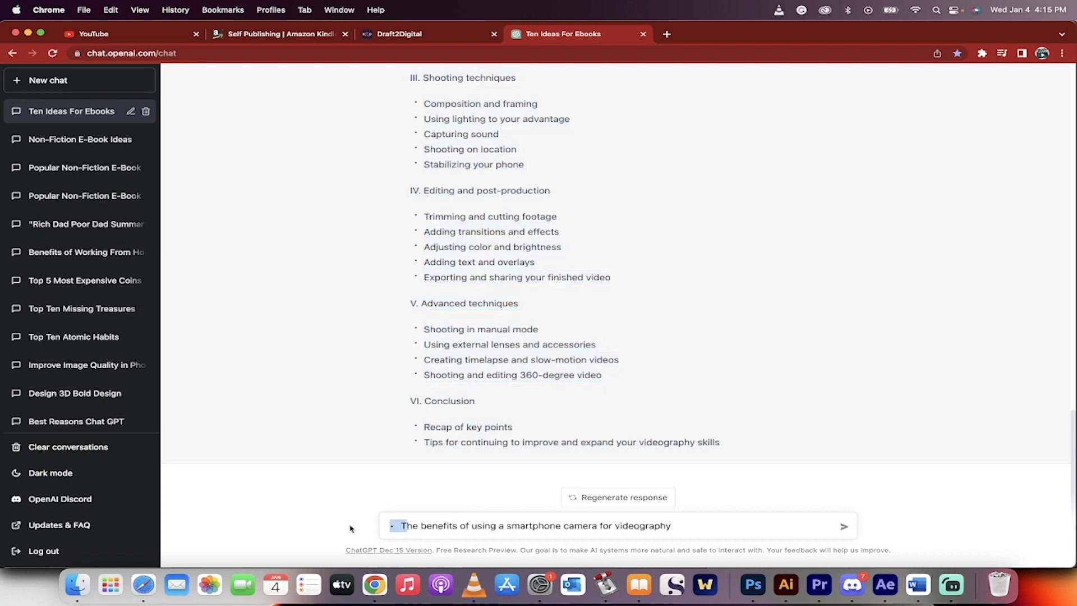
key("BackSpace")
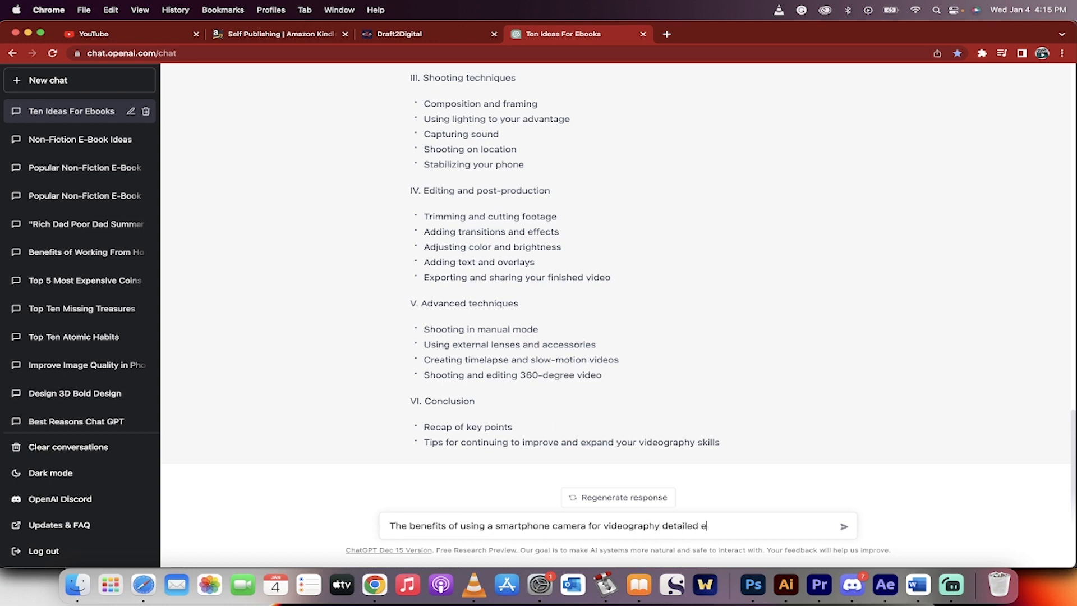
type("natio")
key("Return")
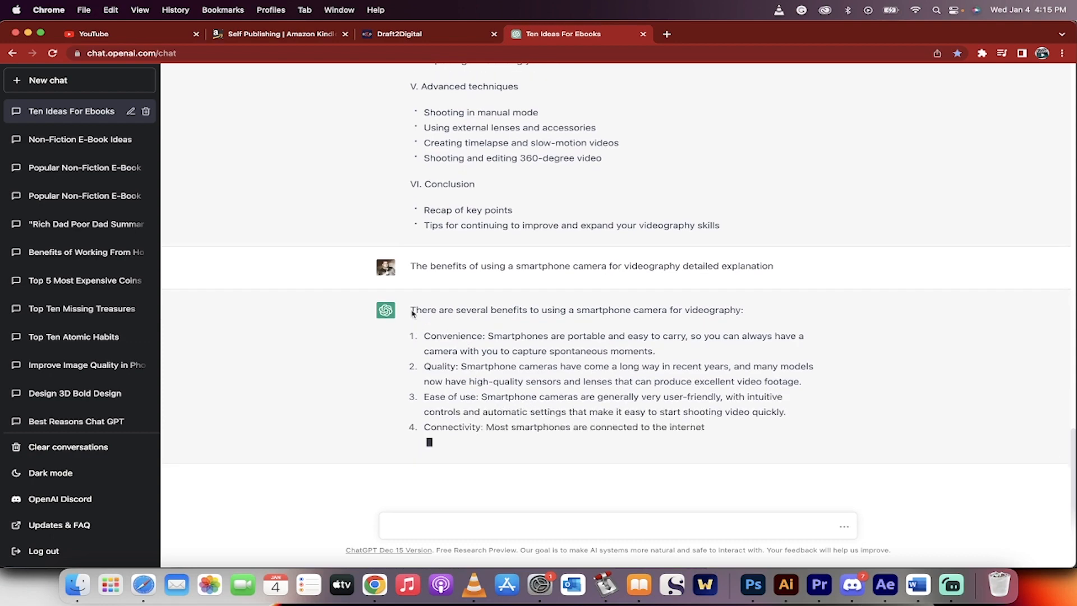
Step: Copy the full reply on smartphone camera benefits and paste it below the Introduction heading in the Word document
left_click_drag(410, 310, 437, 335)
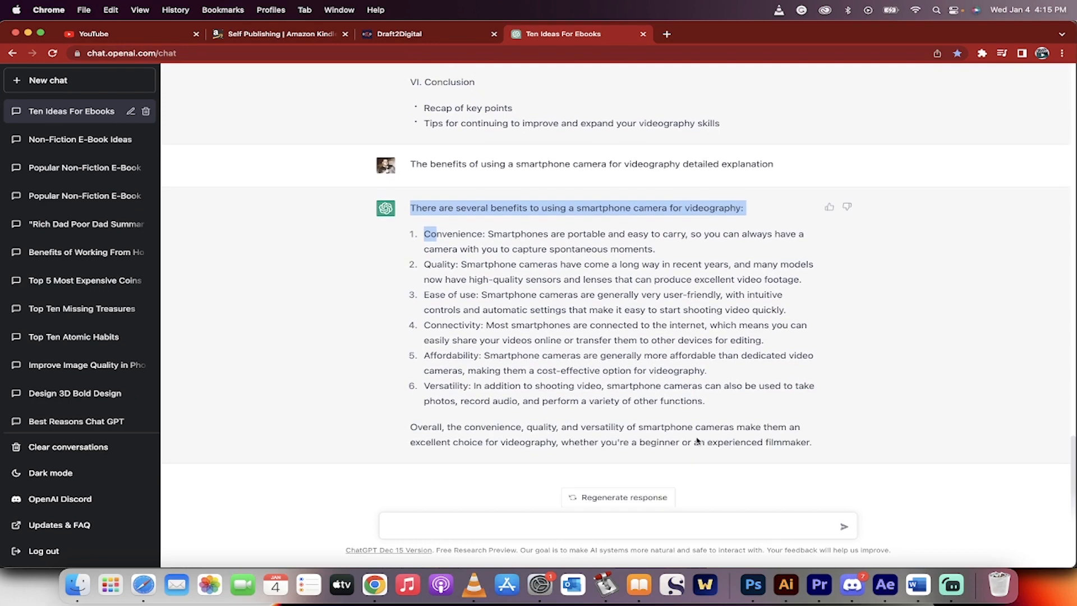
left_click(816, 447, "shift")
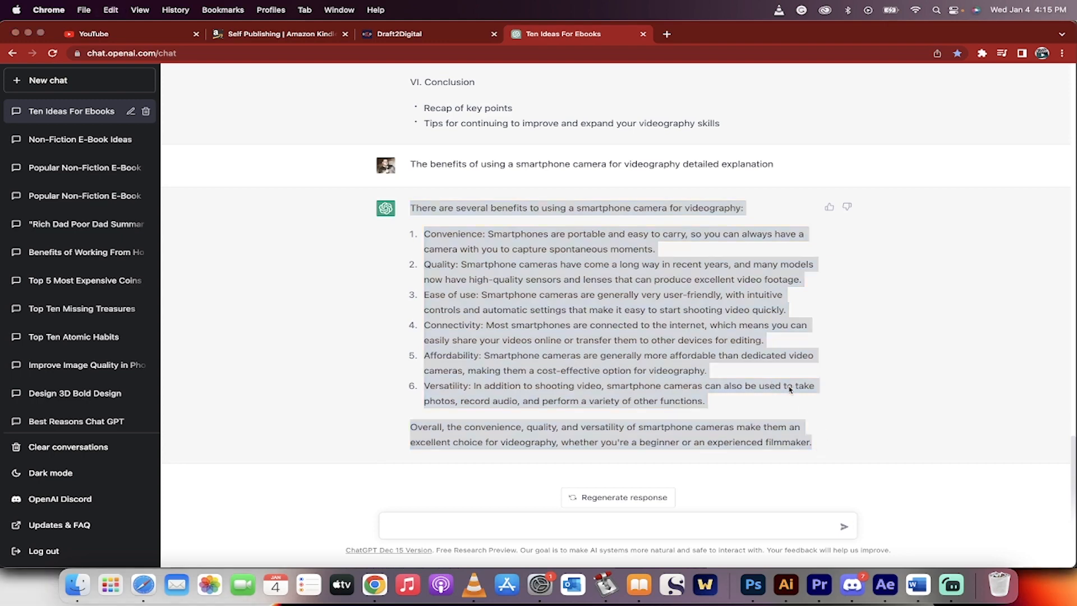
key("super+Tab")
scroll(376, 420, "down", 10)
left_click(255, 362)
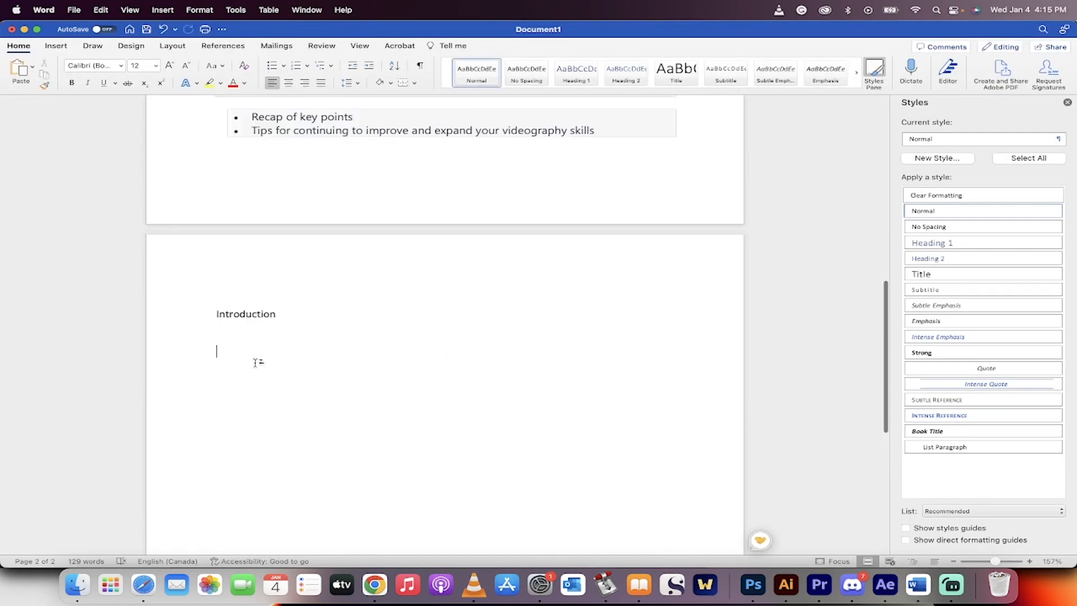
key("super+v")
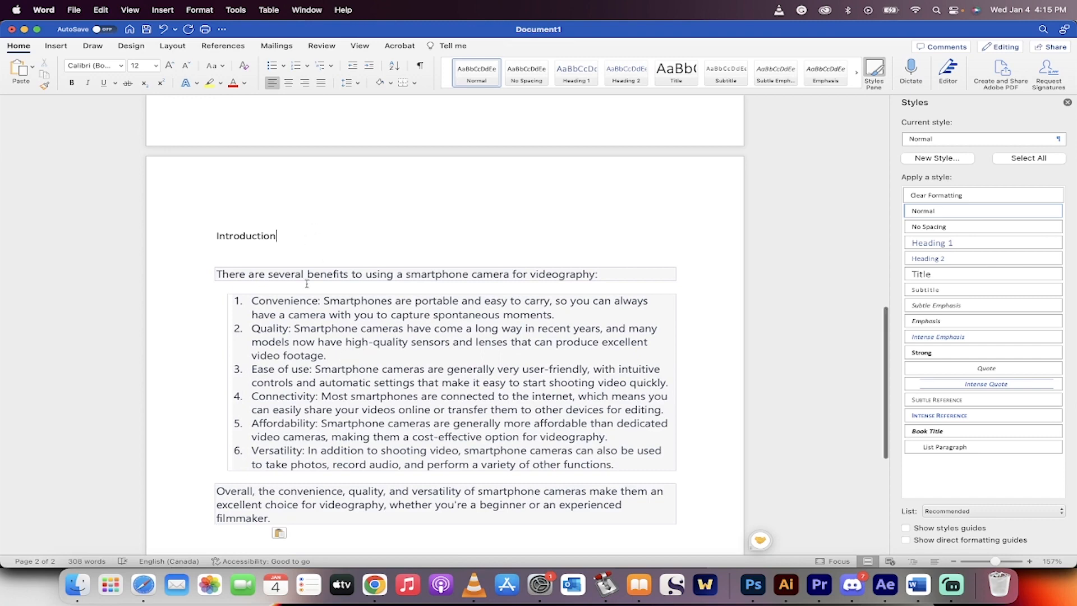
Step: Switch back to ChatGPT in Chrome and send the prompt "elaborate on #1"
scroll(296, 388, "down", 5)
key("super+Tab")
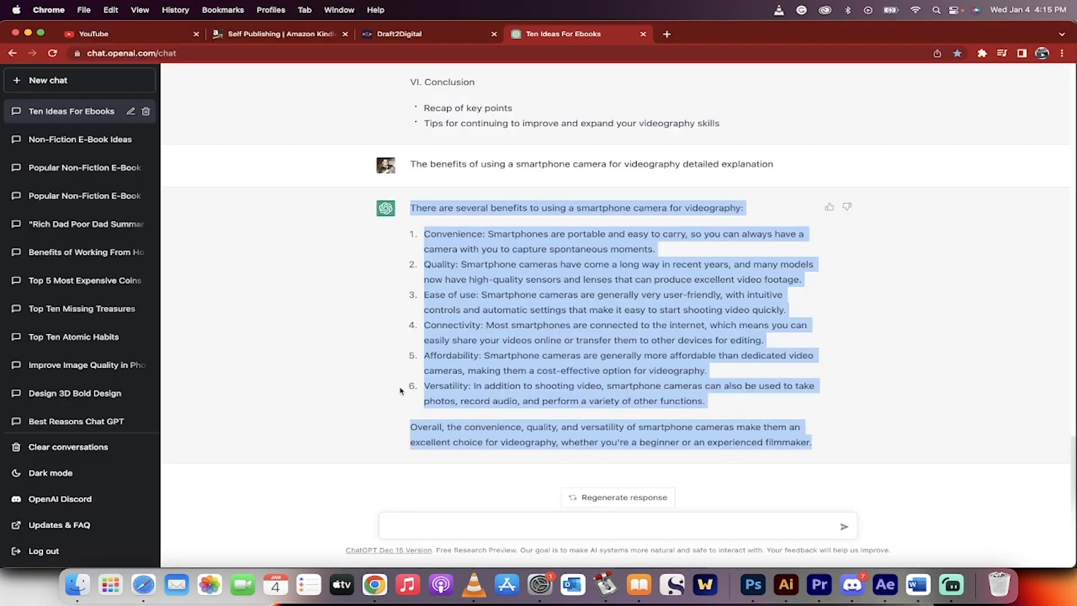
left_click(437, 492)
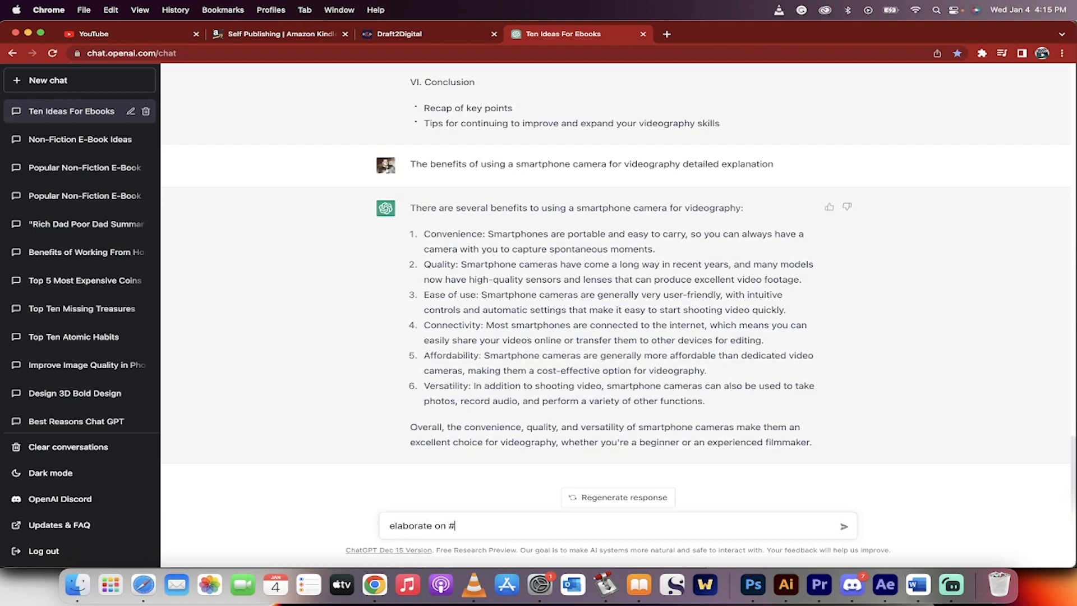
key("Return")
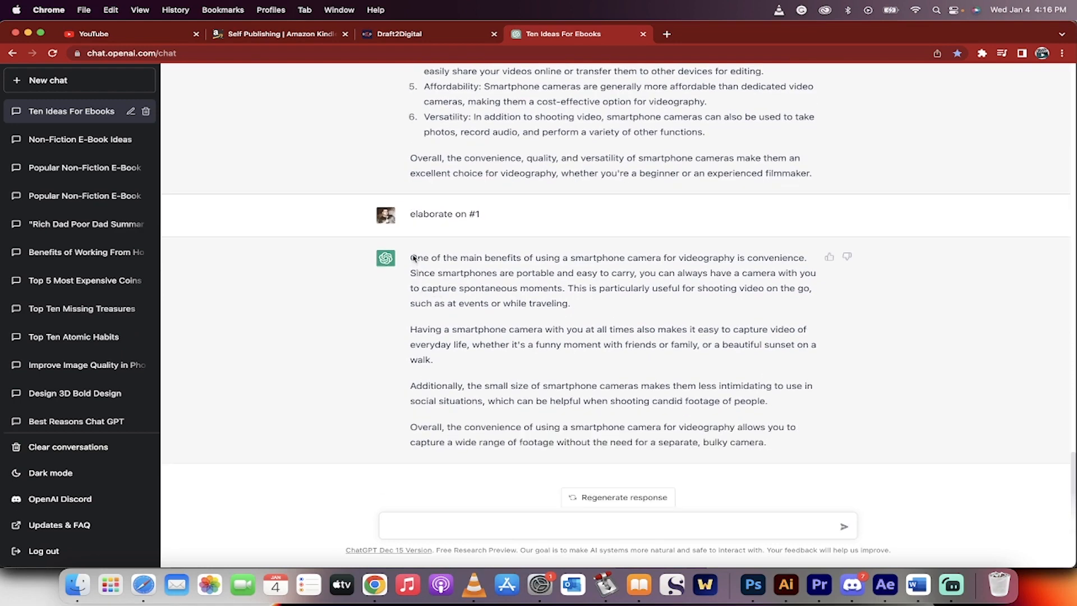
Step: Copy the full ChatGPT reply elaborating on convenience and switch to the Word document's Introduction section
left_click_drag(413, 257, 800, 452)
key("super+c")
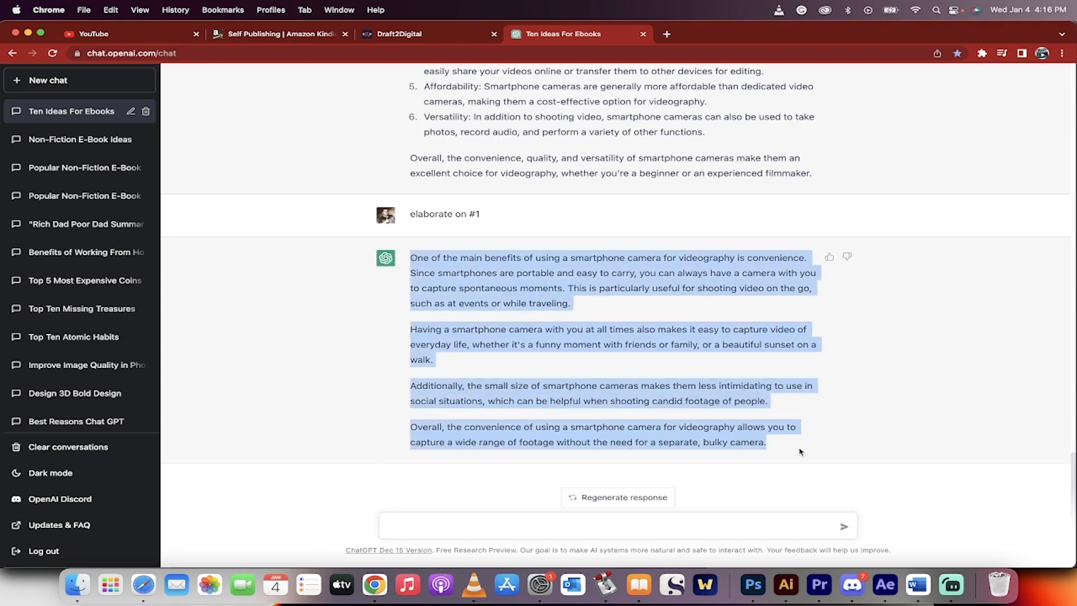
key("super+Tab")
scroll(487, 321, "up", 5)
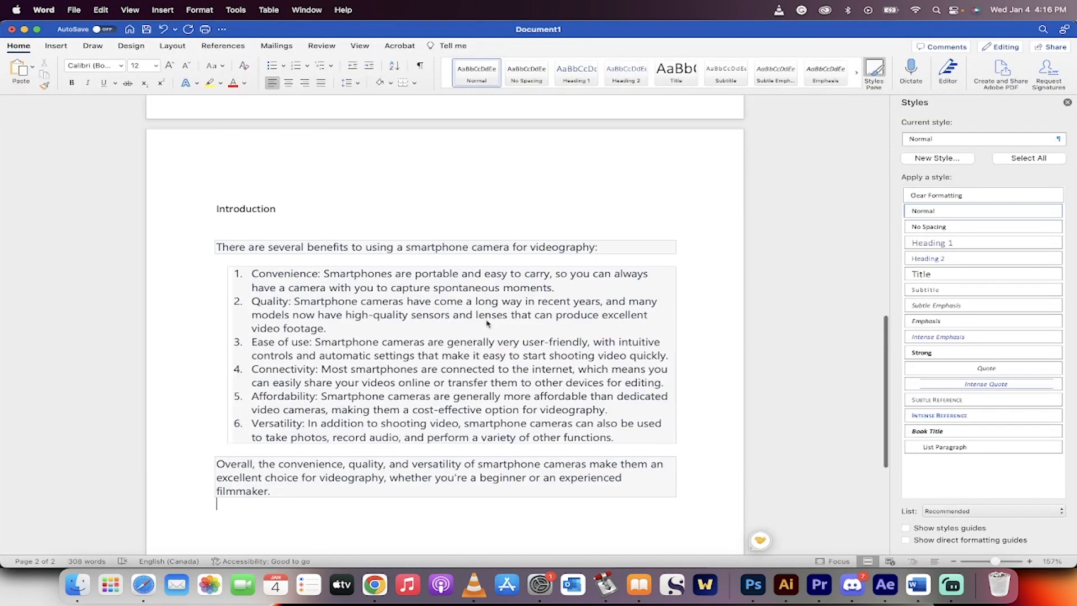
scroll(487, 320, "down", 2)
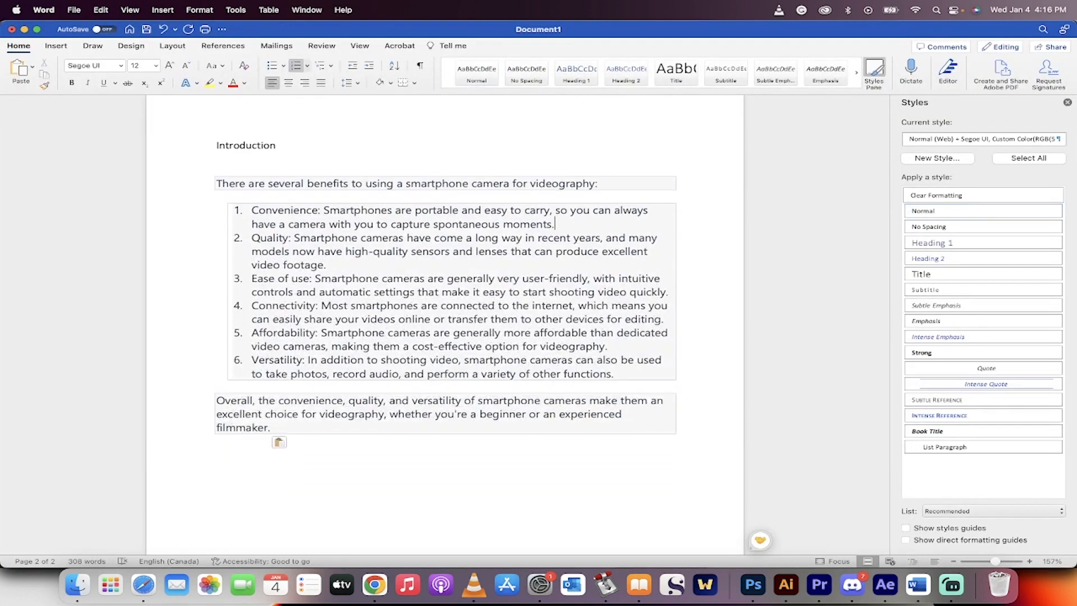
Step: Add blank lines after the Convenience item in the benefits list and paste the copied explanation there
key("Return")
key("Return")
key("Return")
key("Return")
key("Down")
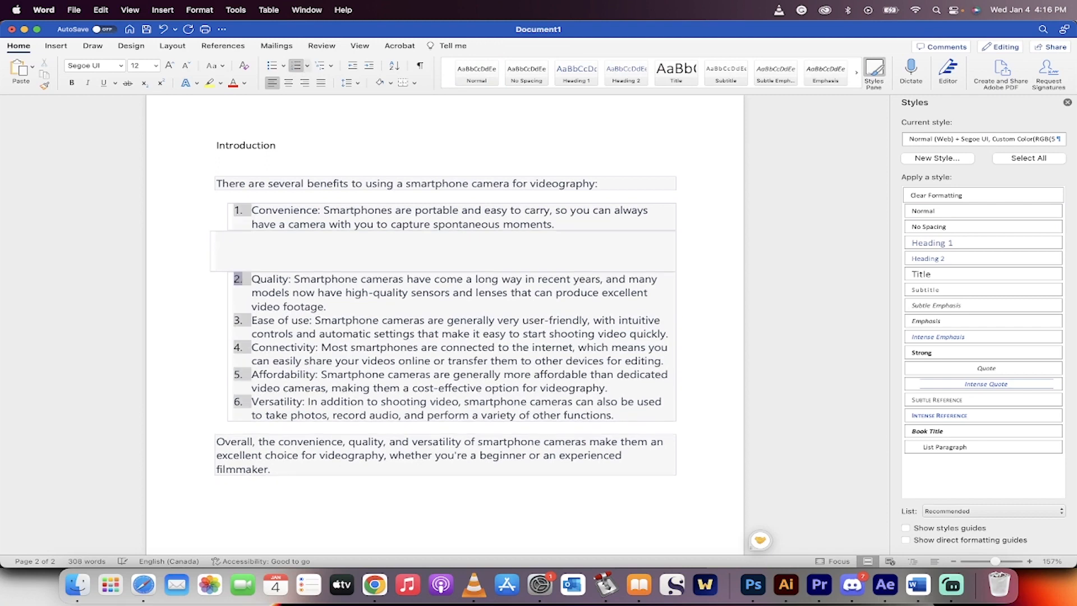
key("Up")
key("Up")
key("super+v")
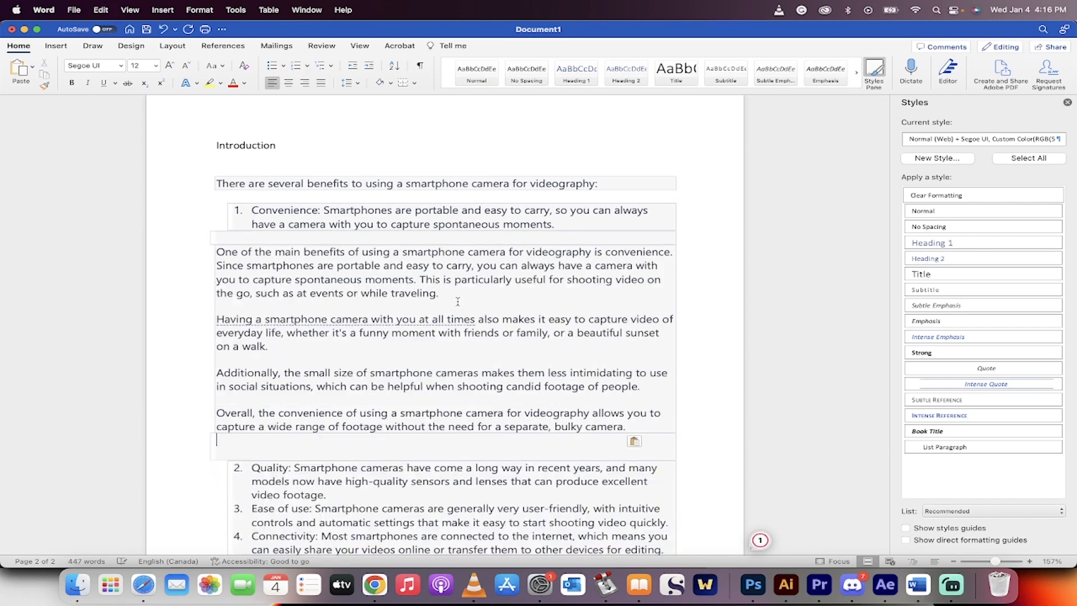
Step: Select the whole document and clear all of its formatting
left_click(211, 249)
key("super+a")
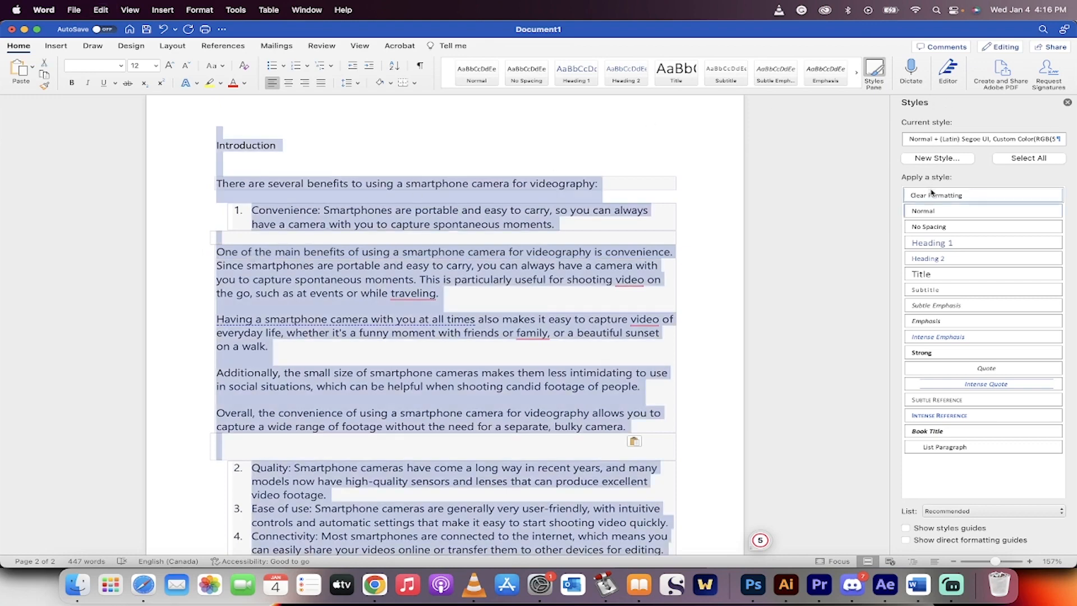
left_click(877, 71)
left_click(878, 74)
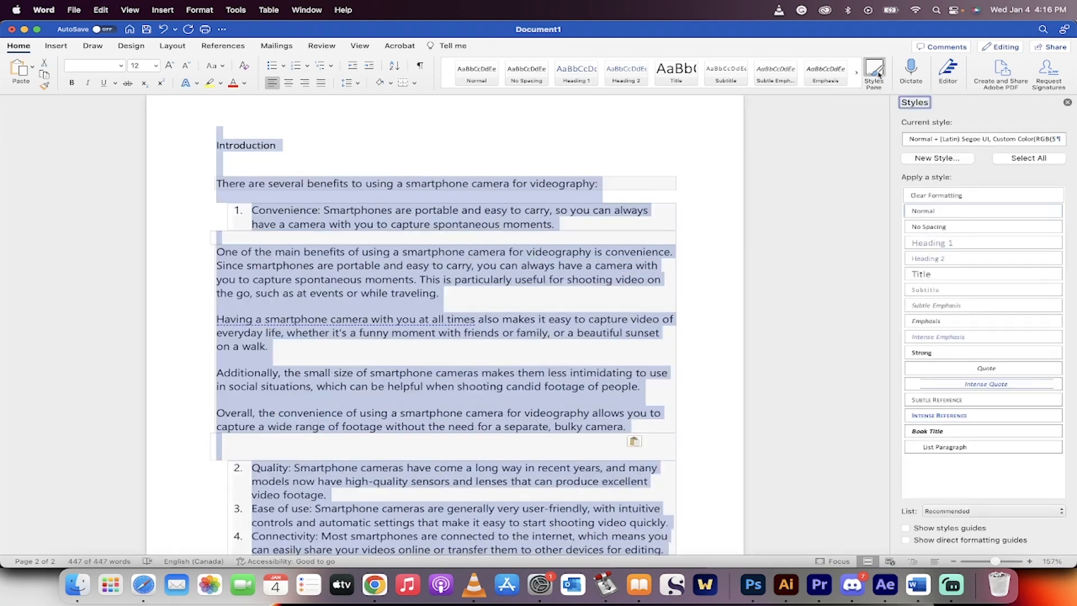
left_click(925, 195)
scroll(441, 203, "up", 10)
scroll(440, 203, "down", 15)
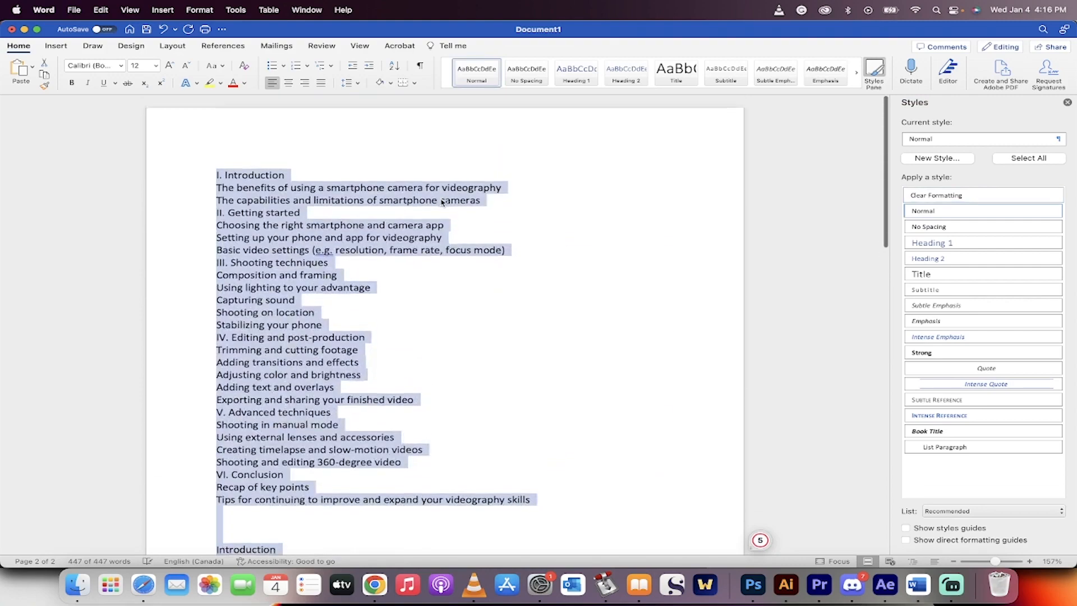
left_click(368, 300)
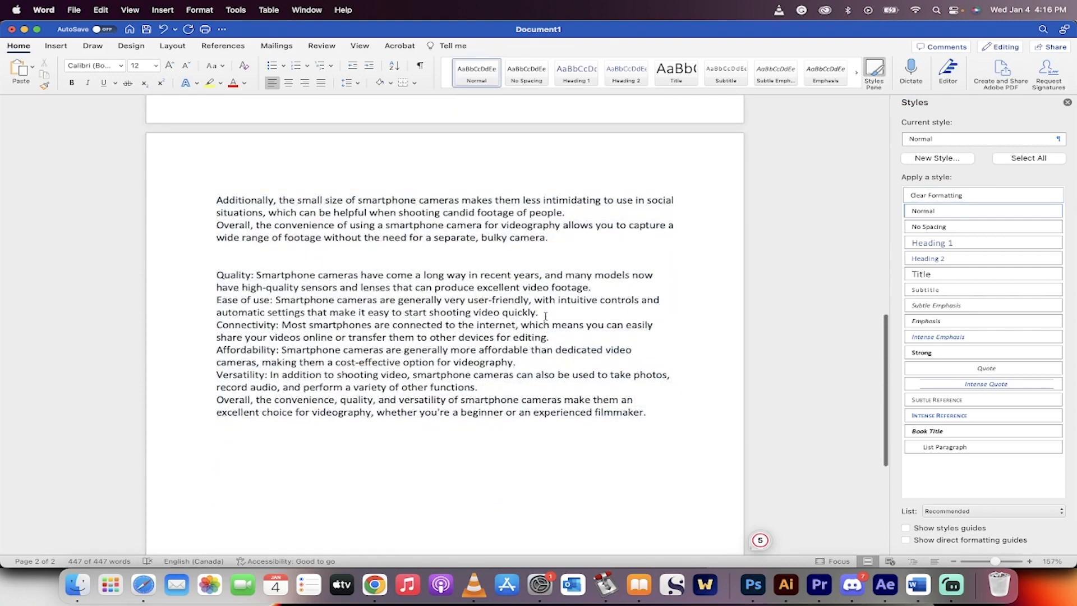
scroll(547, 320, "down", 2)
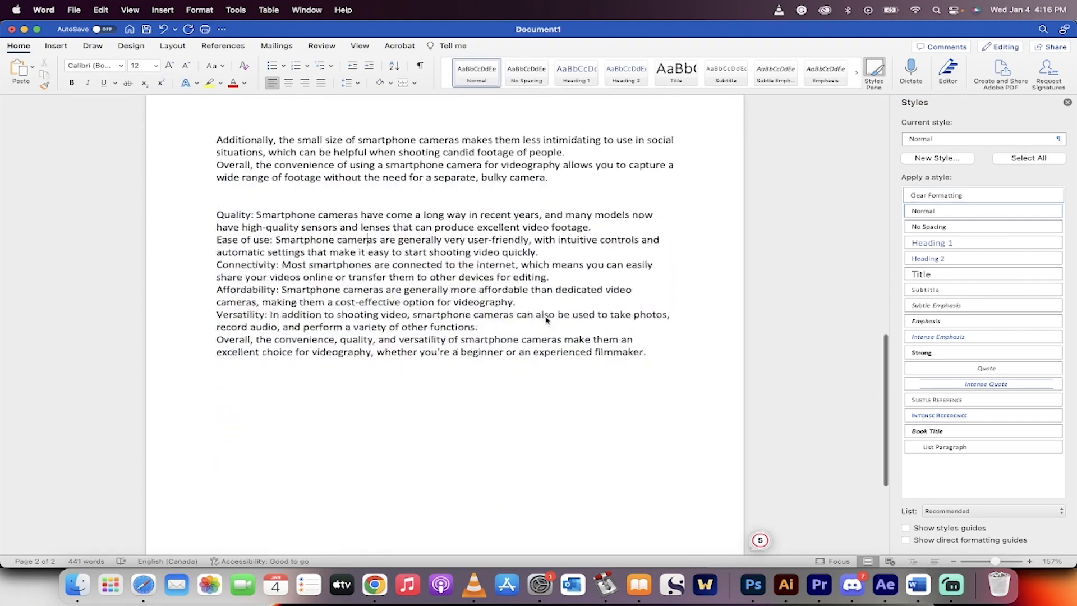
scroll(547, 320, "down", 3)
scroll(546, 317, "up", 7)
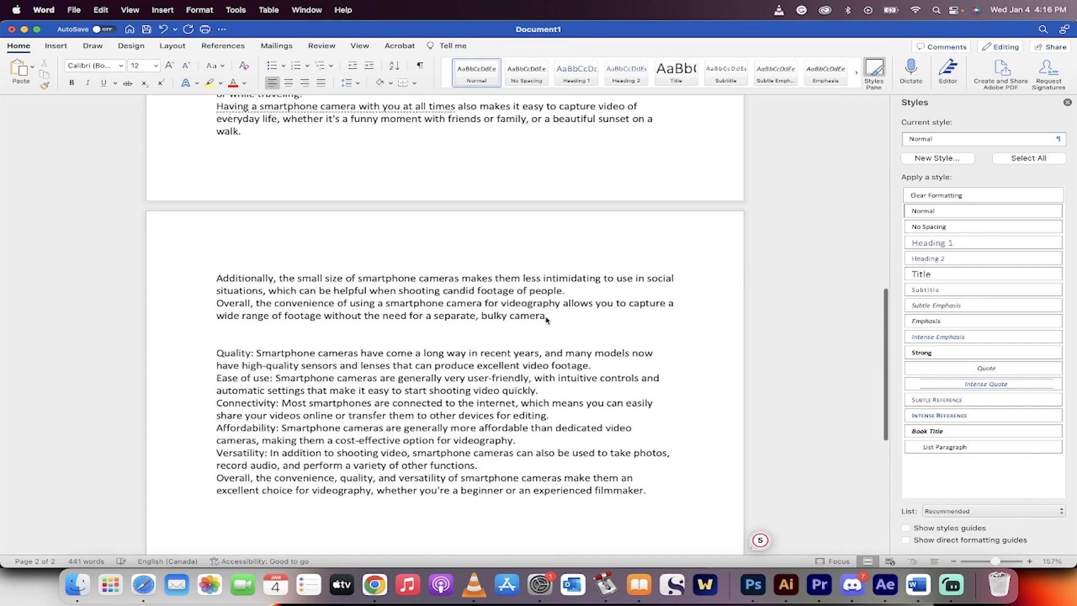
Step: Switch back to ChatGPT in Chrome and send the prompt "Elaborate on #2"
key("super+Tab")
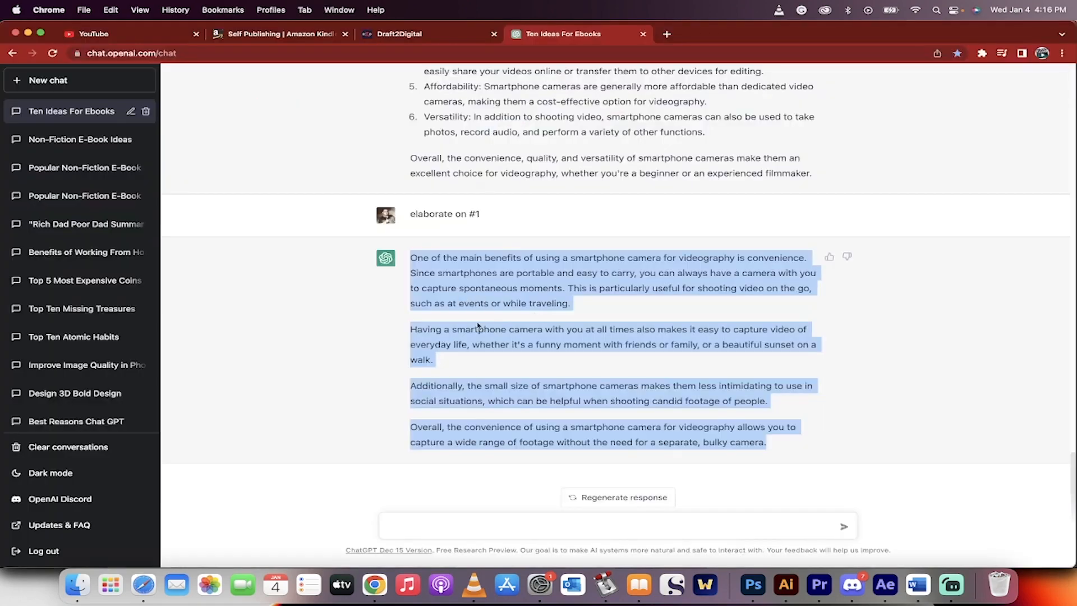
scroll(487, 308, "up", 5)
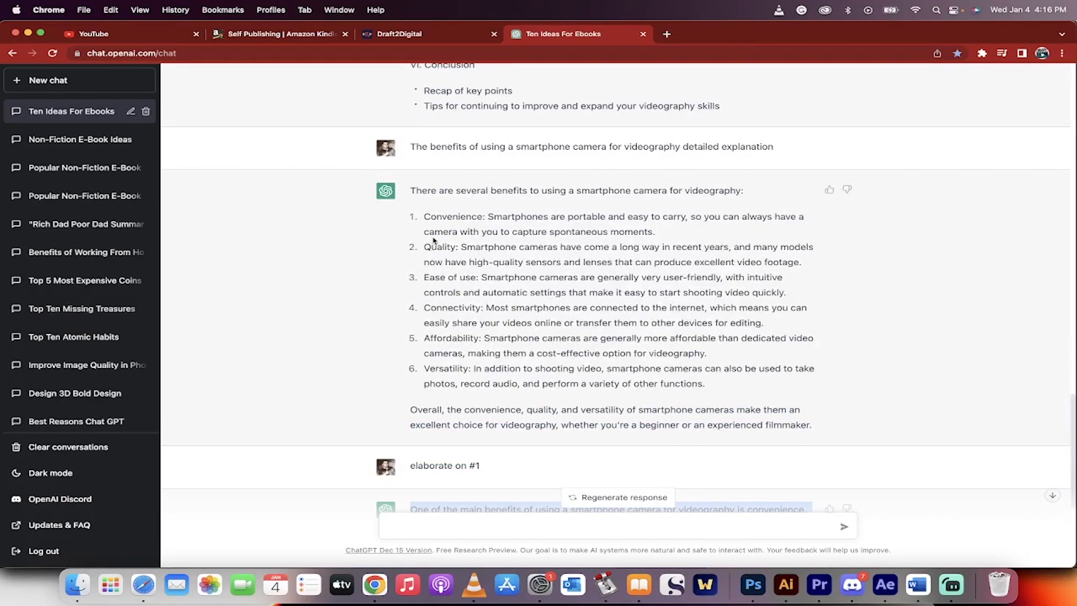
scroll(502, 438, "down", 5)
scroll(502, 438, "up", 8)
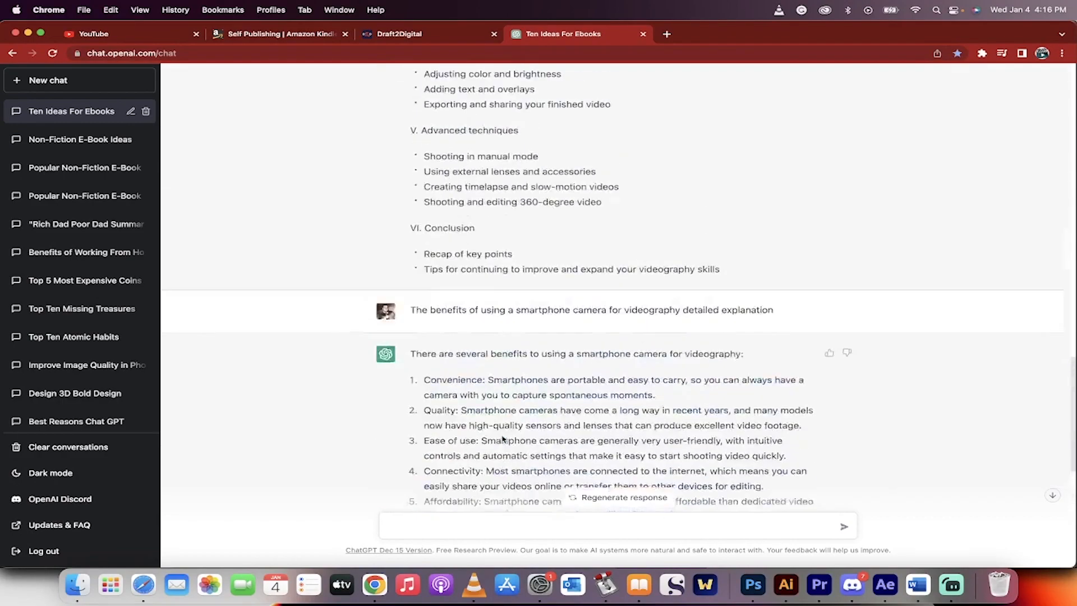
scroll(502, 439, "down", 8)
left_click(429, 532)
scroll(469, 172, "up", 3)
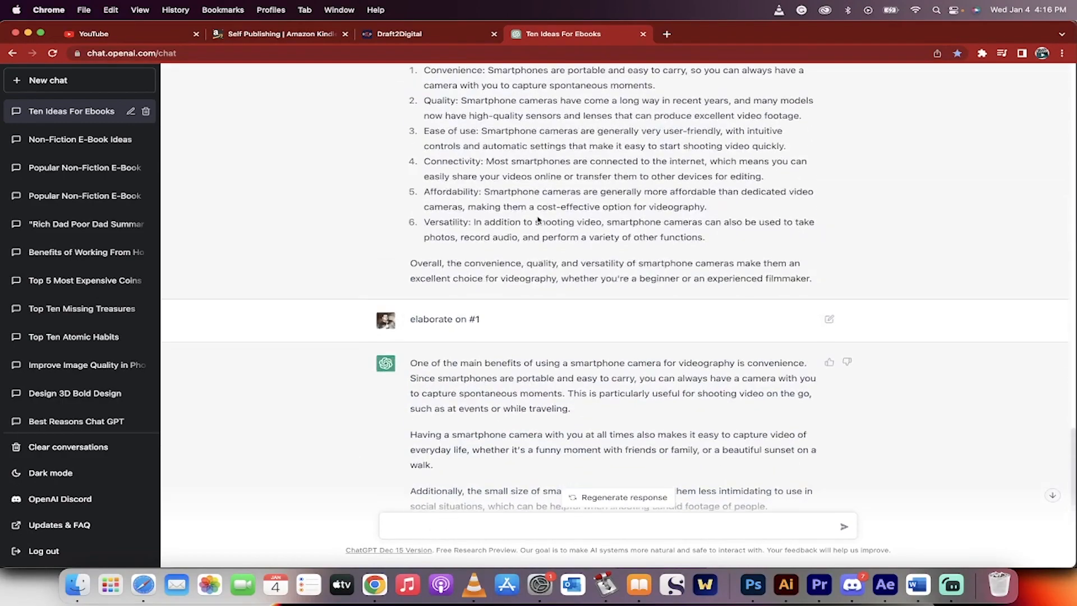
scroll(430, 365, "down", 3)
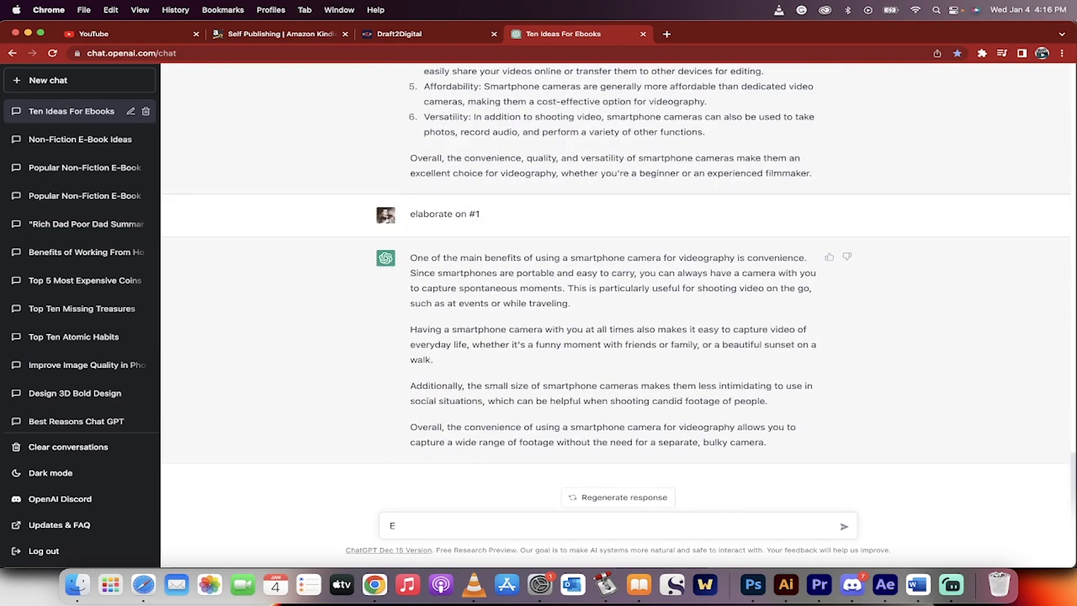
type("Elaborate on #2")
key("Return")
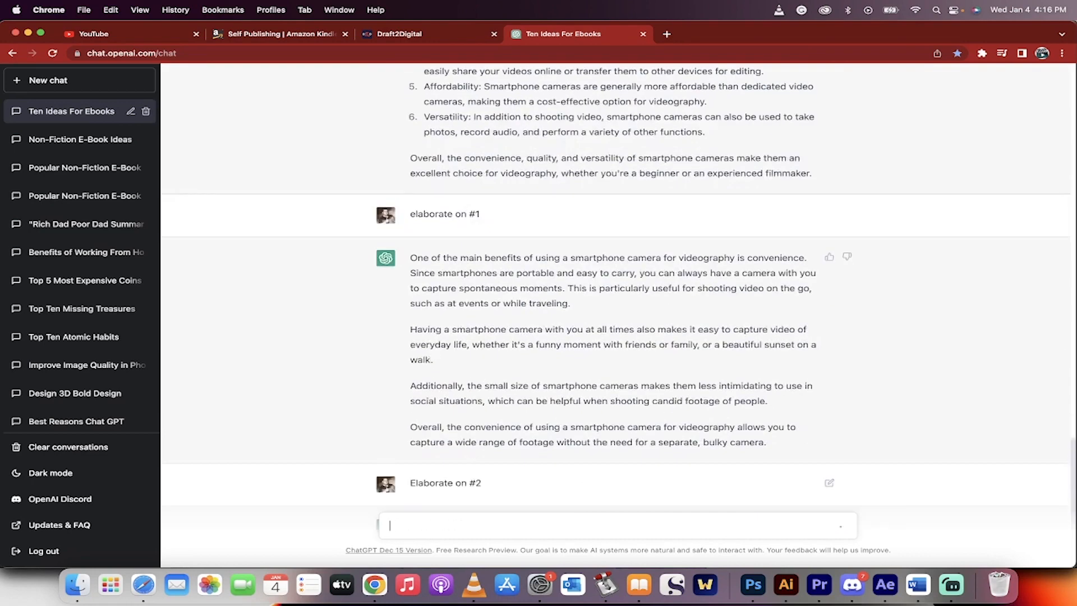
Step: Copy the full reply about smartphone footage quality and switch to the Word document
scroll(525, 361, "up", 4)
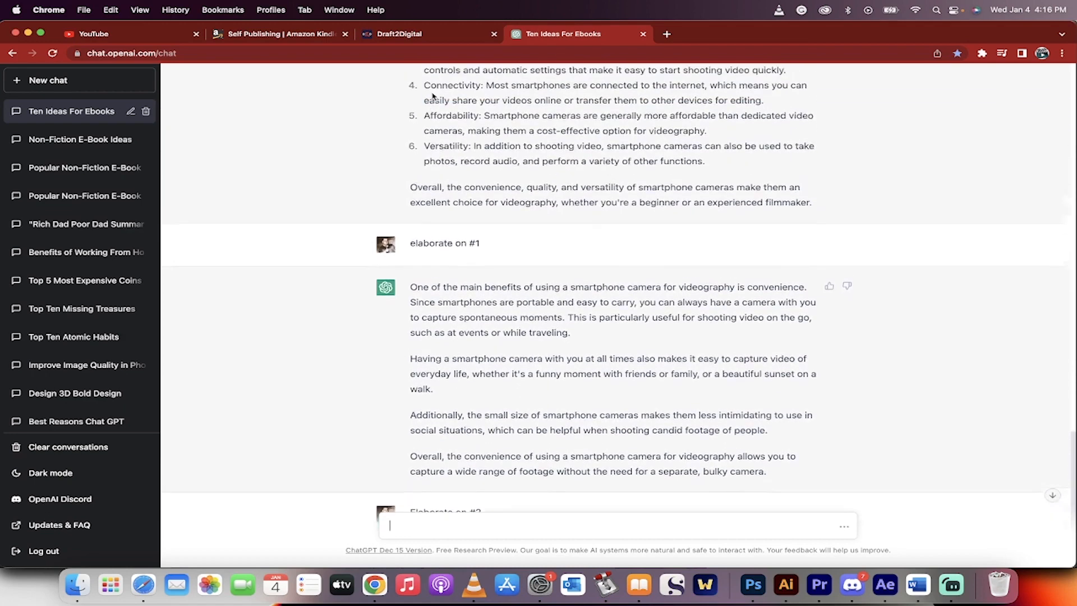
scroll(445, 376, "down", 4)
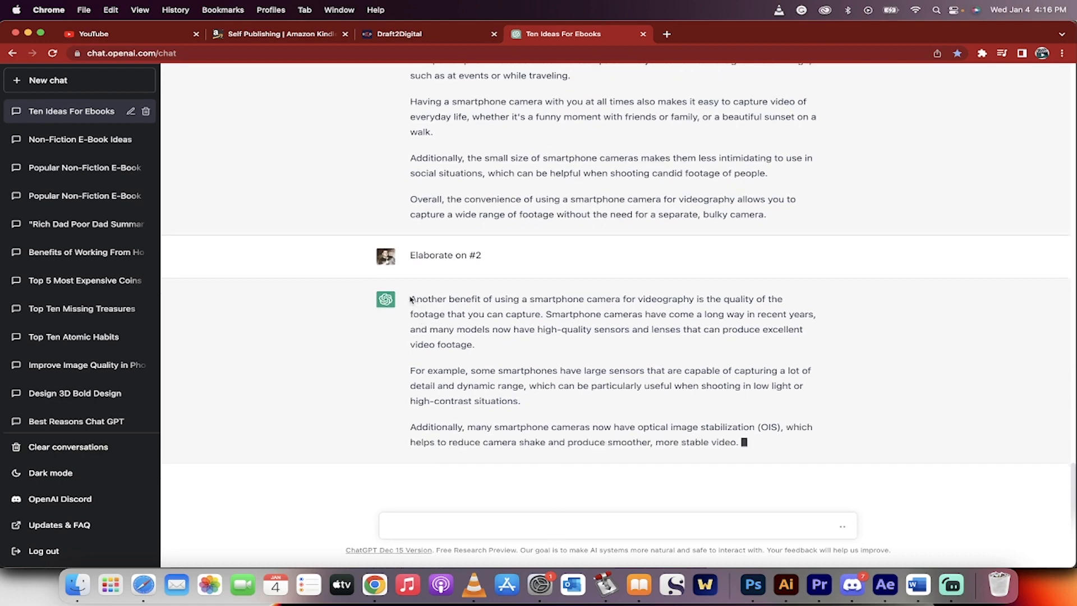
left_click_drag(412, 300, 738, 413)
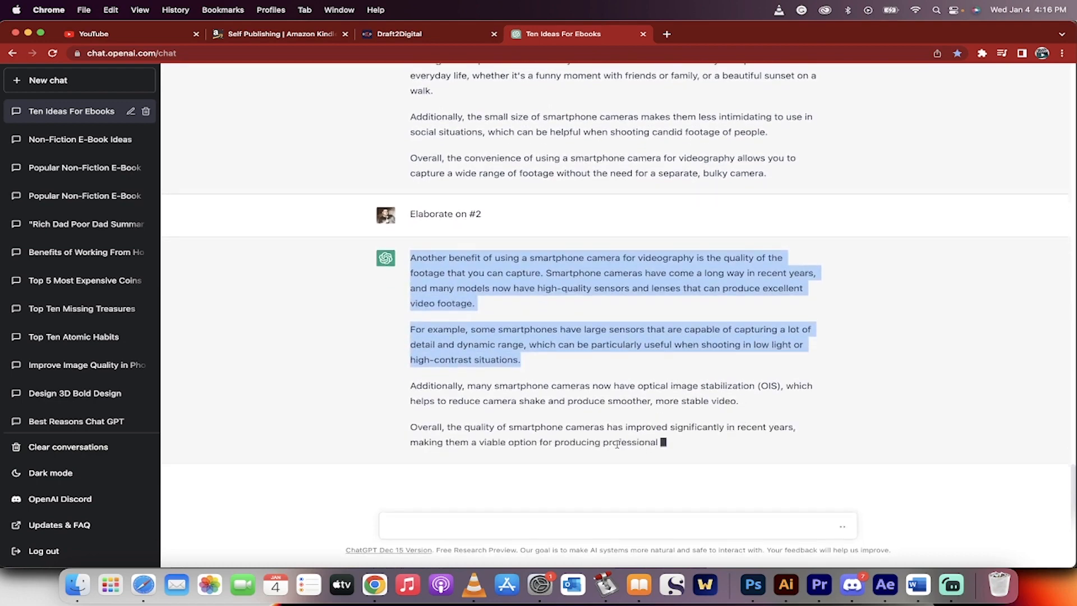
left_click_drag(769, 450, 770, 448)
key("super+c")
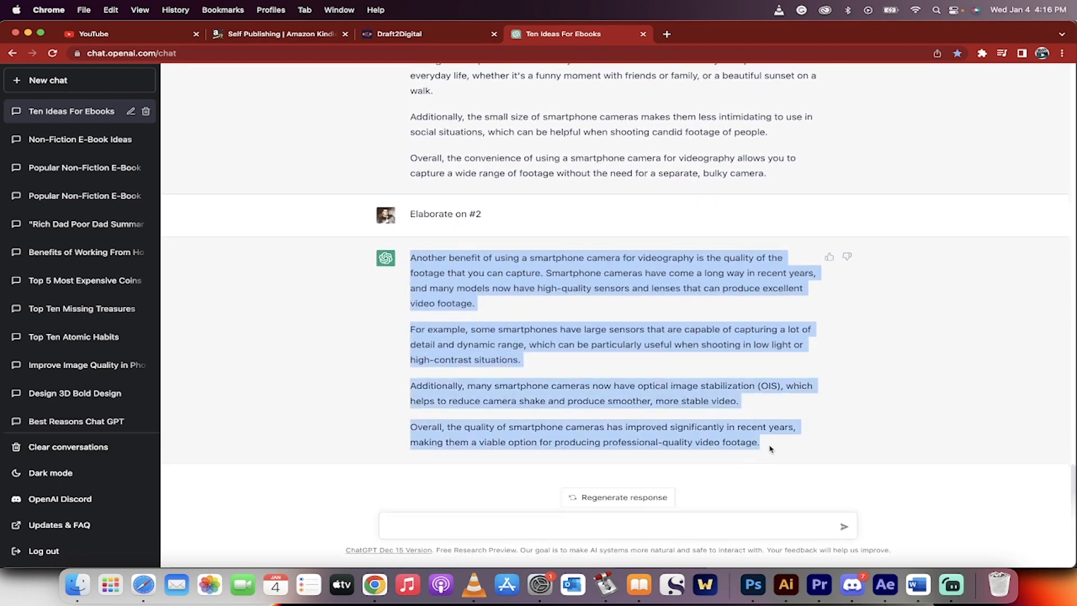
left_click(918, 584)
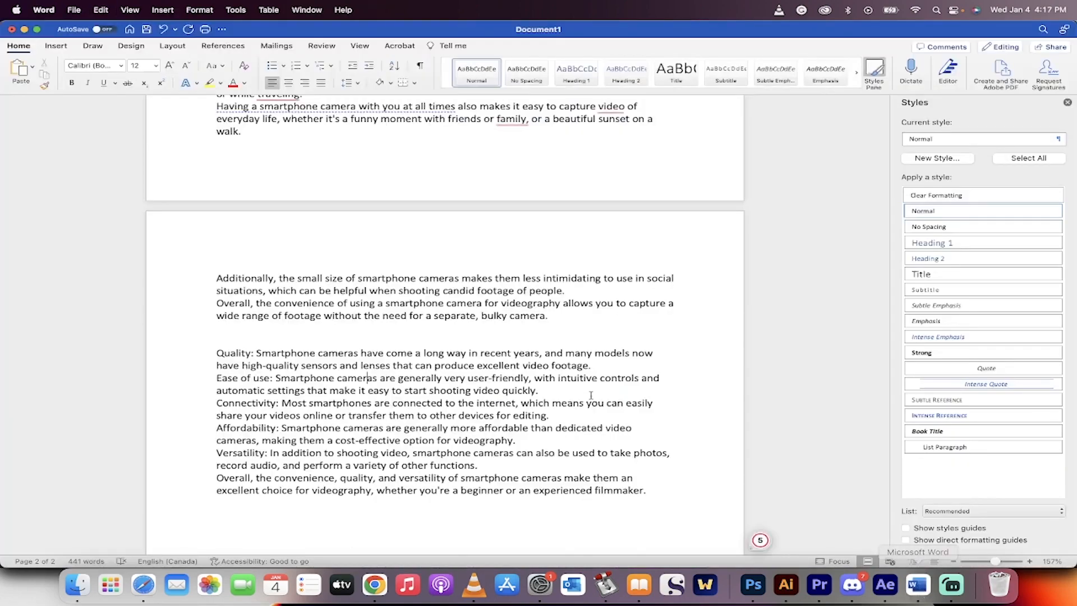
Step: Insert blank lines between the Quality and Ease of use paragraphs and place the cursor in the gap
scroll(589, 392, "up", 5)
scroll(591, 395, "down", 3)
scroll(590, 395, "down", 4)
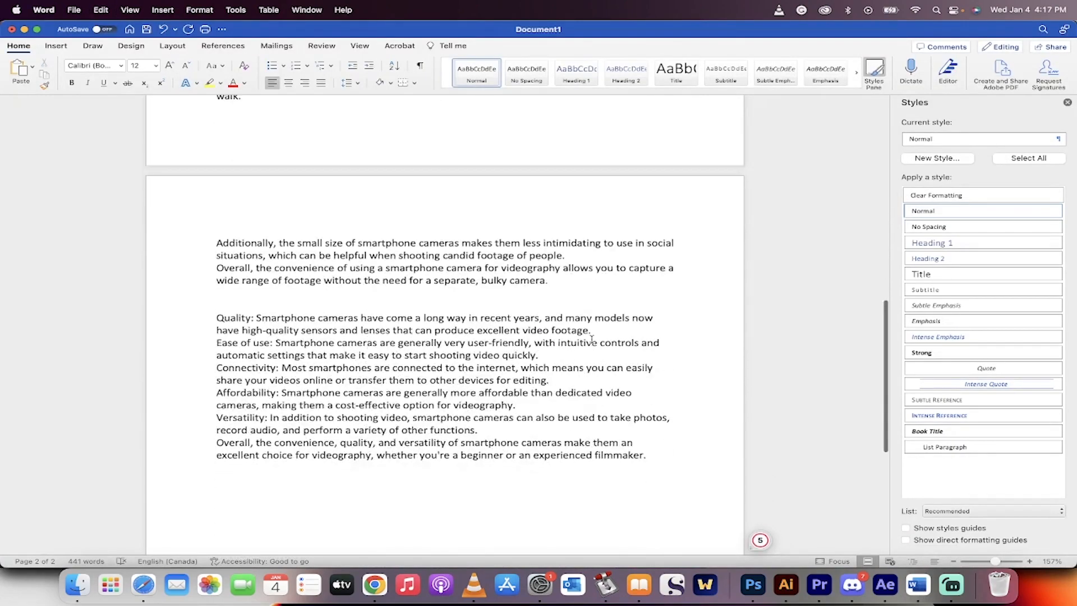
key("Return")
key("Return")
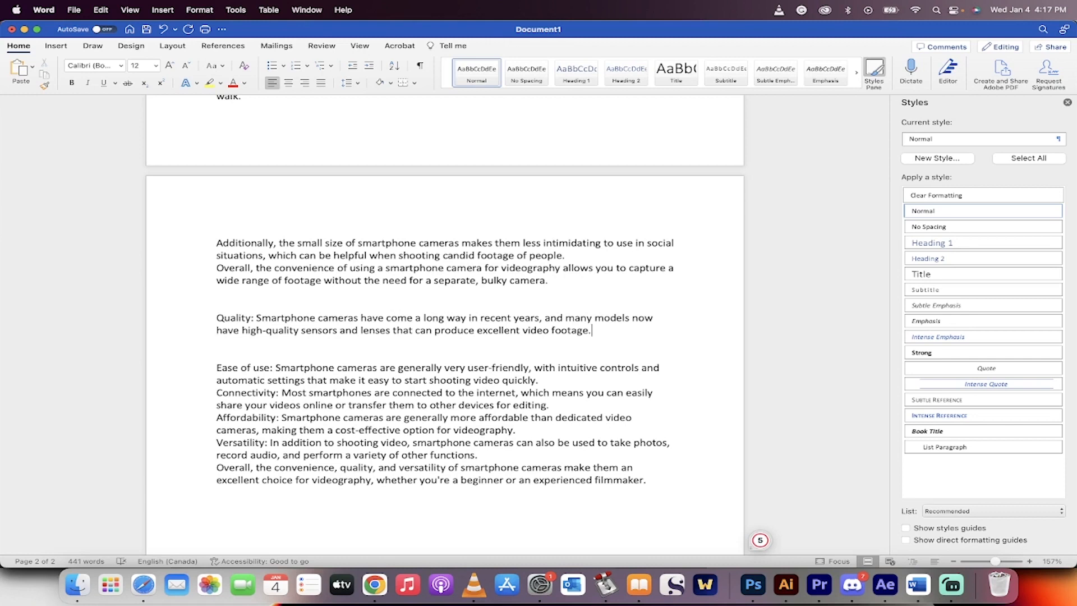
key("Return")
key("Return")
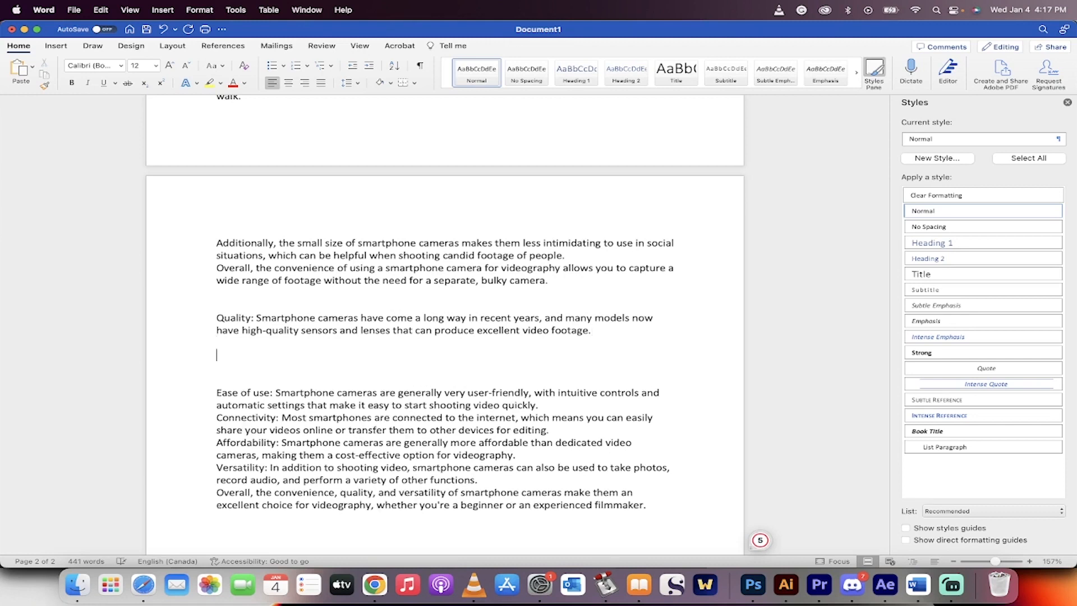
Step: Paste the copied reply below the Quality paragraph as Unformatted Text using Paste Special
left_click(100, 7)
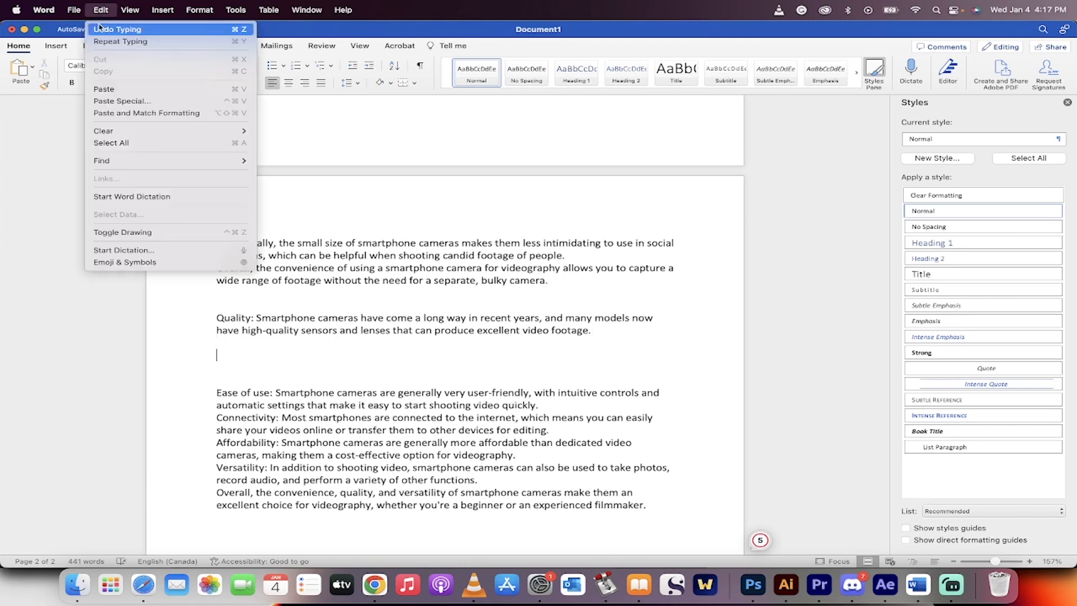
left_click(112, 101)
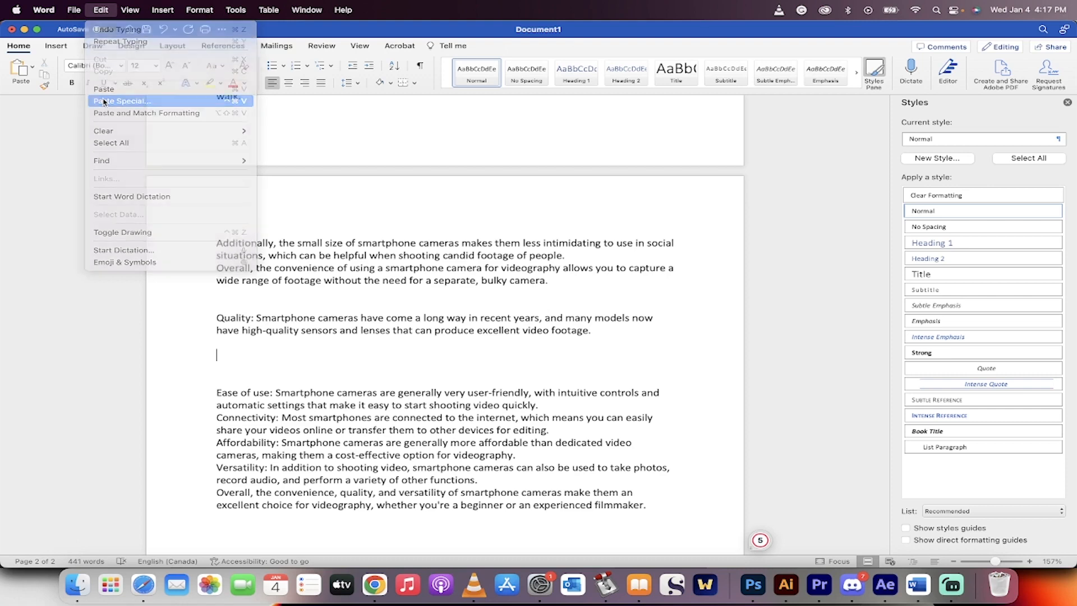
left_click(404, 197)
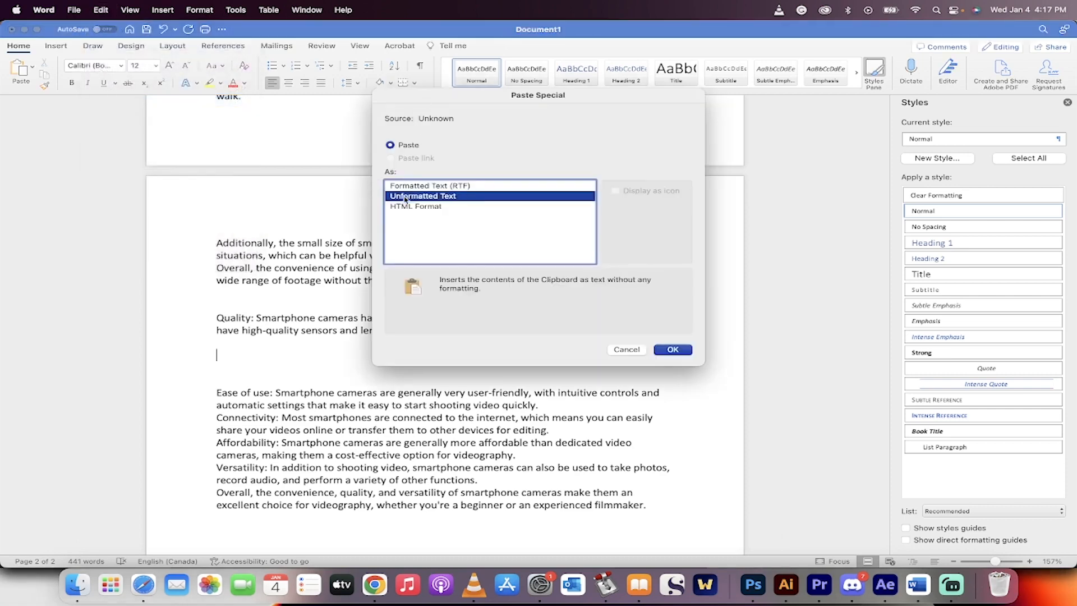
left_click(672, 349)
scroll(317, 384, "down", 5)
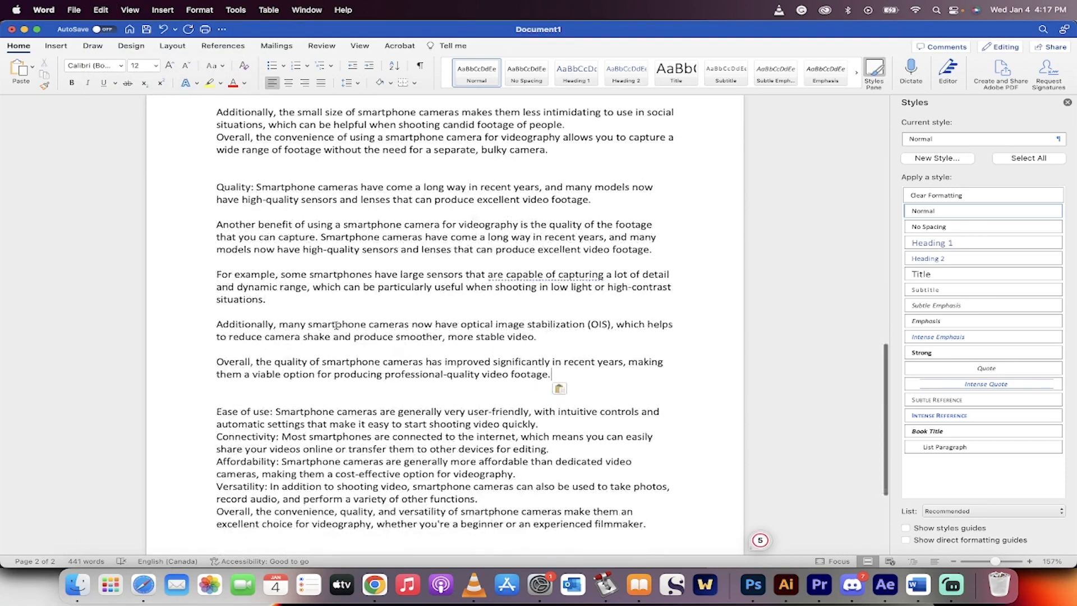
scroll(335, 325, "up", 5)
scroll(331, 316, "down", 4)
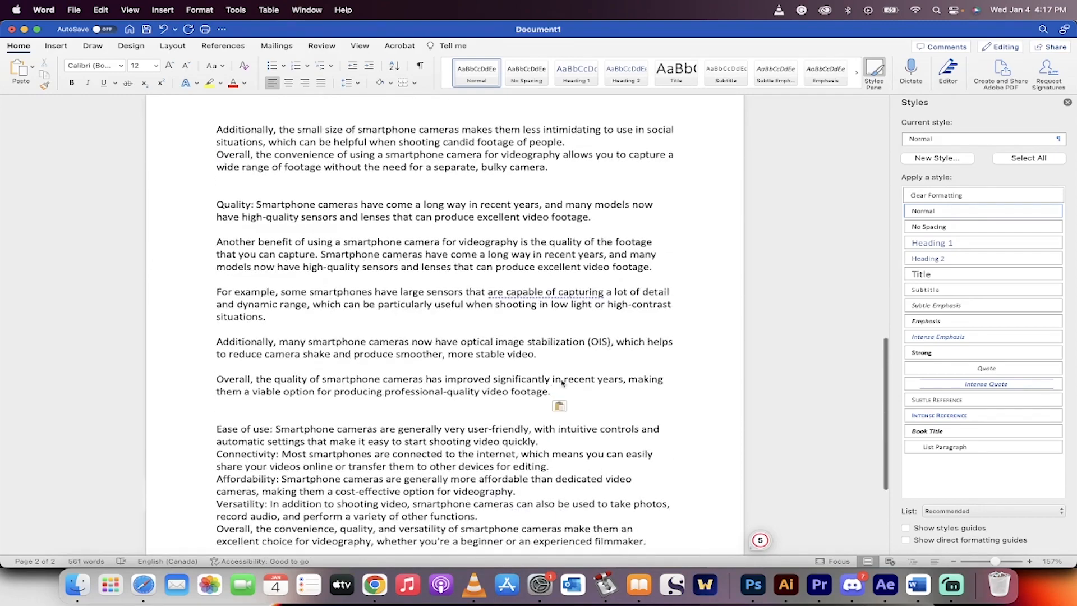
Step: Switch back to ChatGPT in Chrome and copy the outline bullet "The capabilities and limitations of smartphone cameras"
key("super+Tab")
scroll(562, 381, "up", 15)
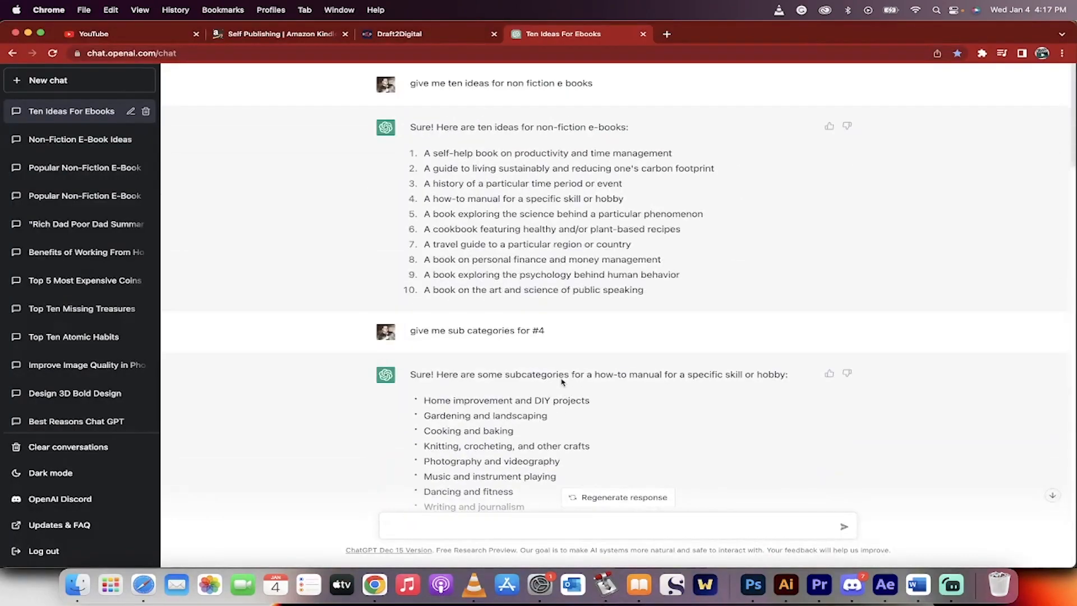
scroll(561, 381, "down", 20)
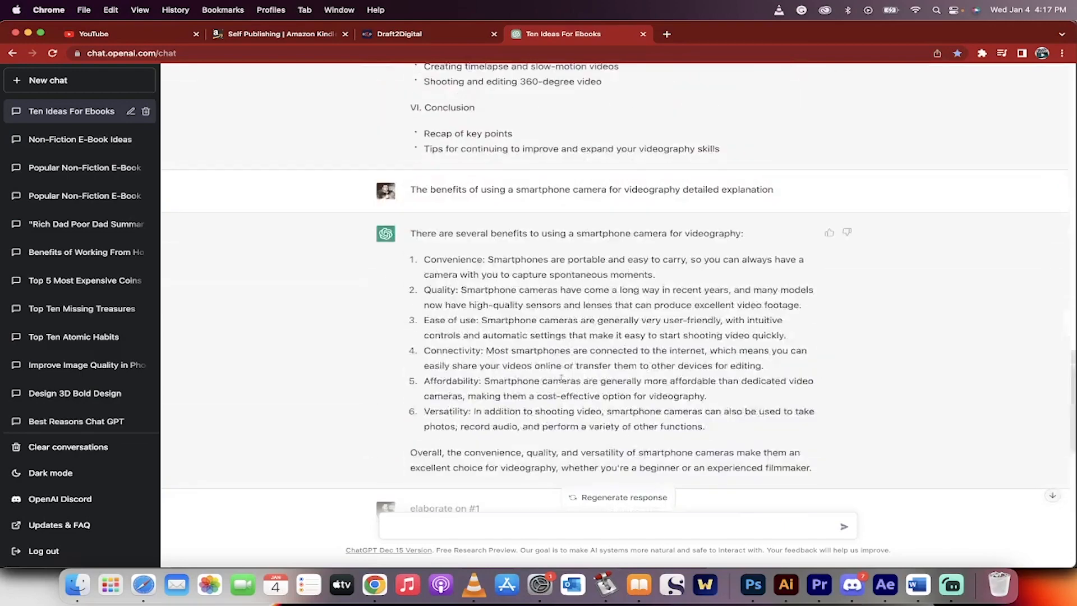
scroll(547, 308, "up", 12)
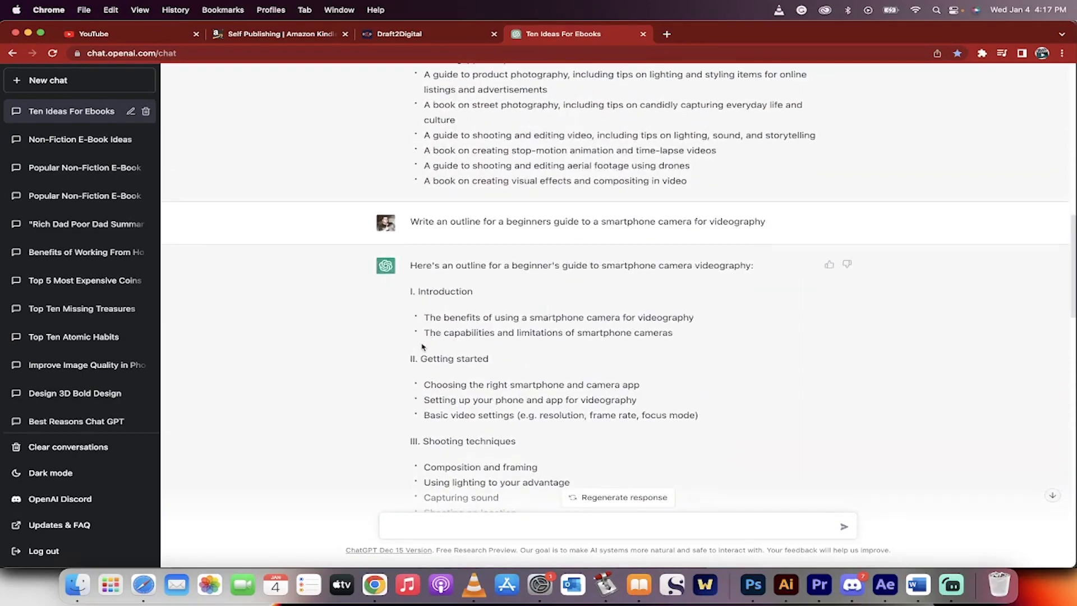
left_click_drag(425, 334, 723, 341)
key("super+c")
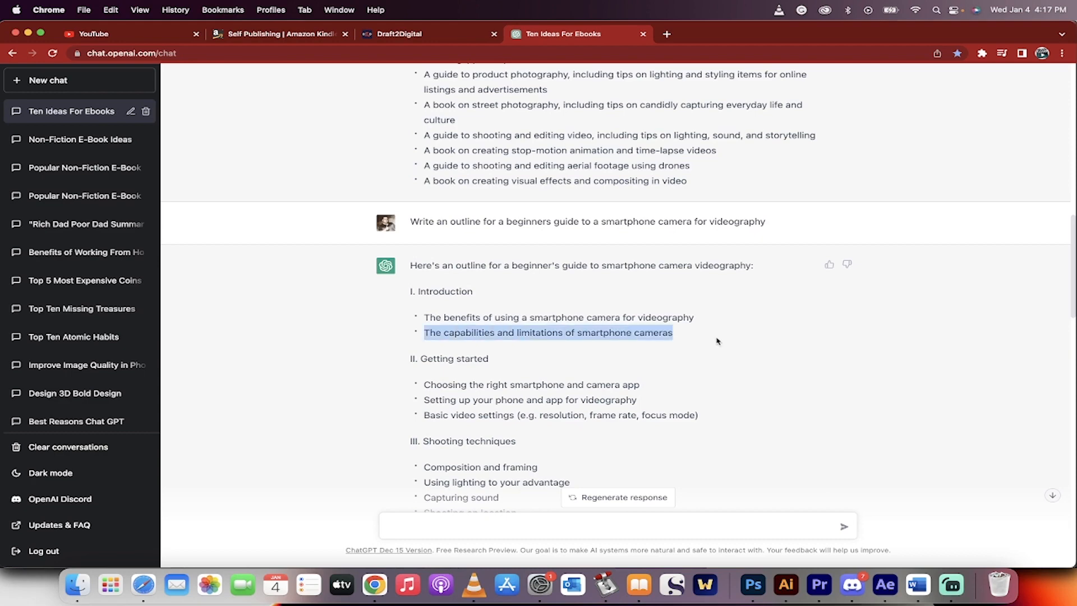
Step: Send ChatGPT the prompt "elaborate on" followed by the copied bullet "The capabilities and limitations of smartphone cameras"
scroll(588, 381, "down", 12)
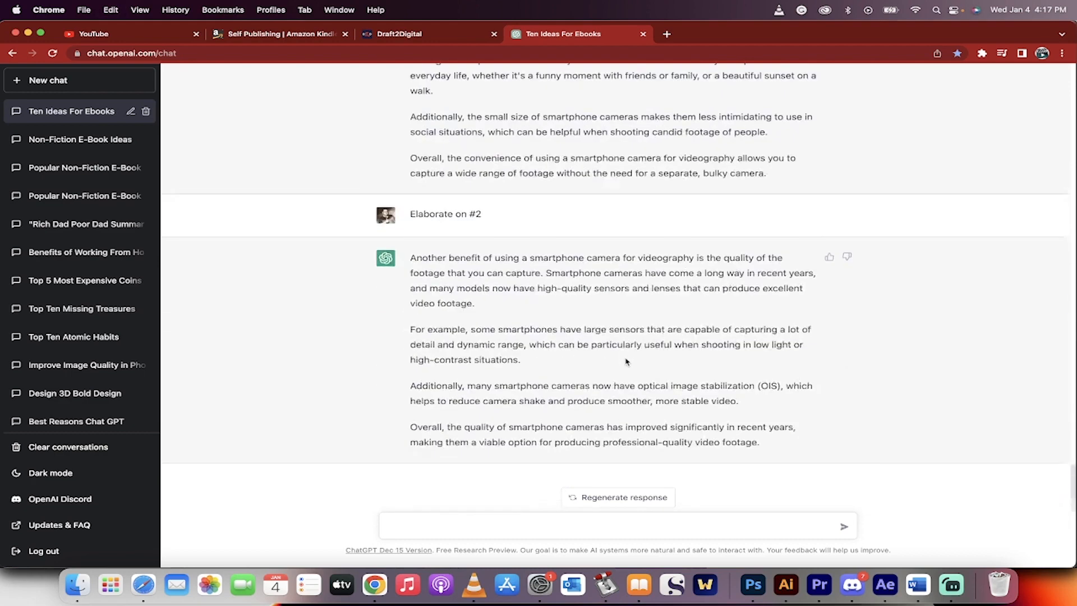
left_click(411, 522)
type("elaborate on")
key("super+v")
key("Return")
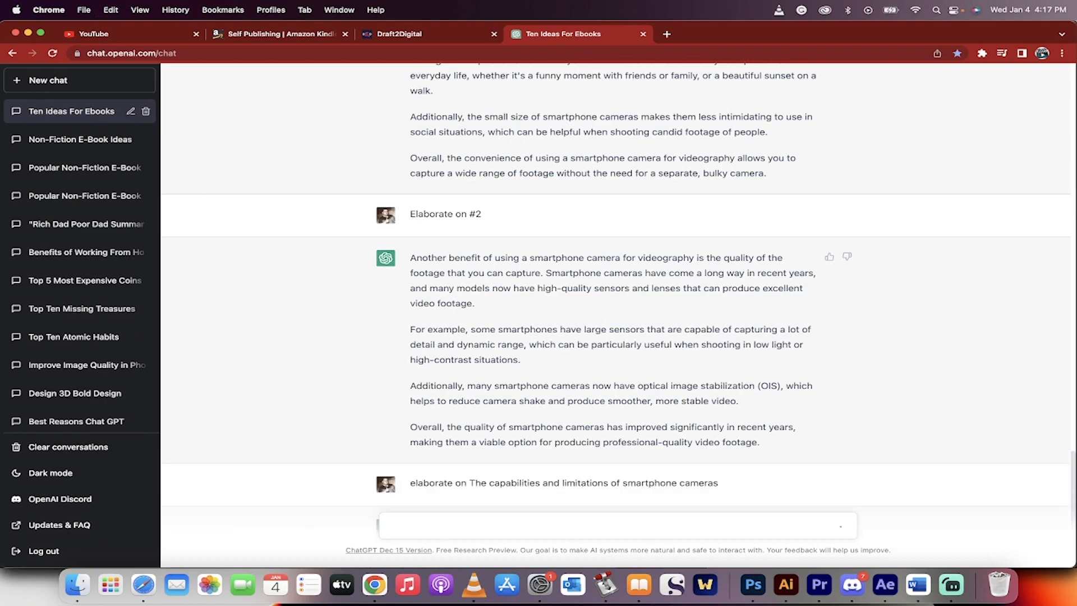